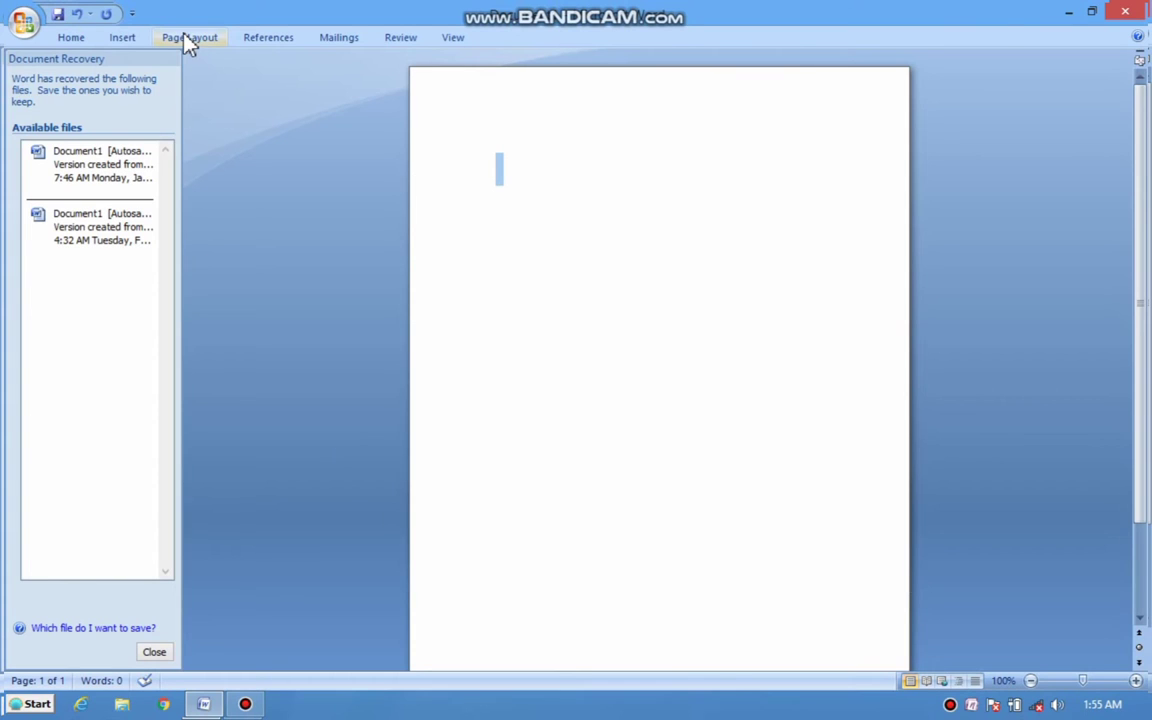
- Change the paper size from A5 to Letter (8.5" x 11") under Page Layout > Size
{"action": "left_click", "coordinate": [187, 38]}
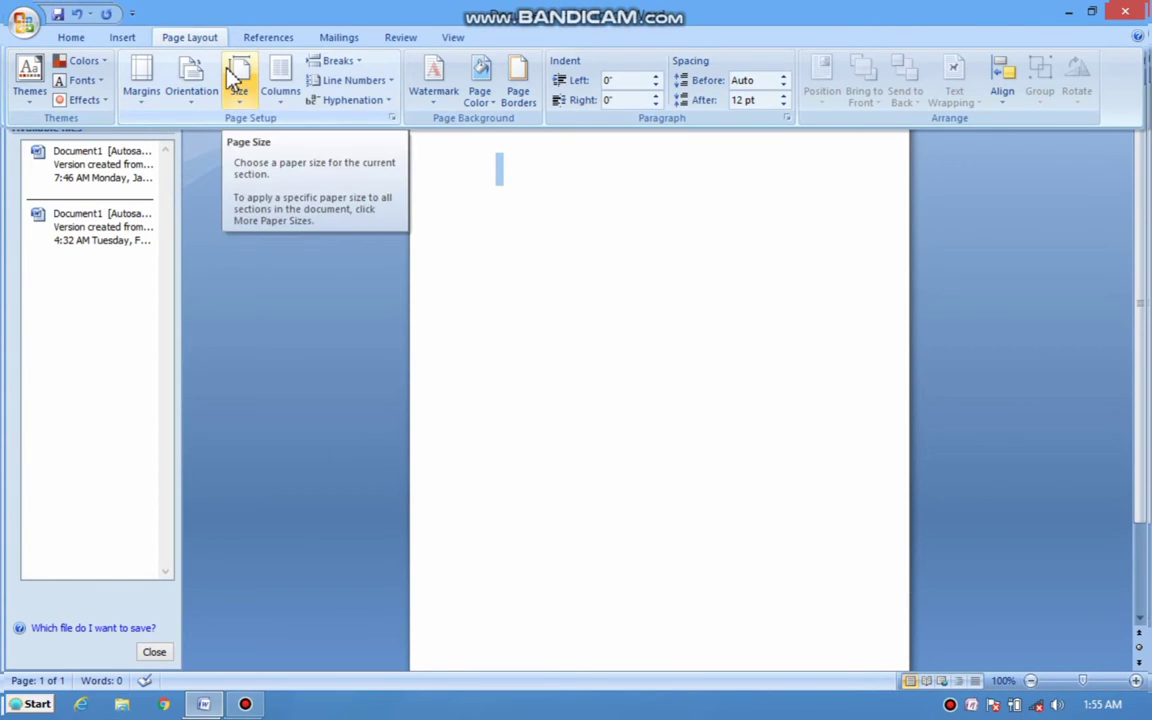
{"action": "left_click", "coordinate": [244, 96]}
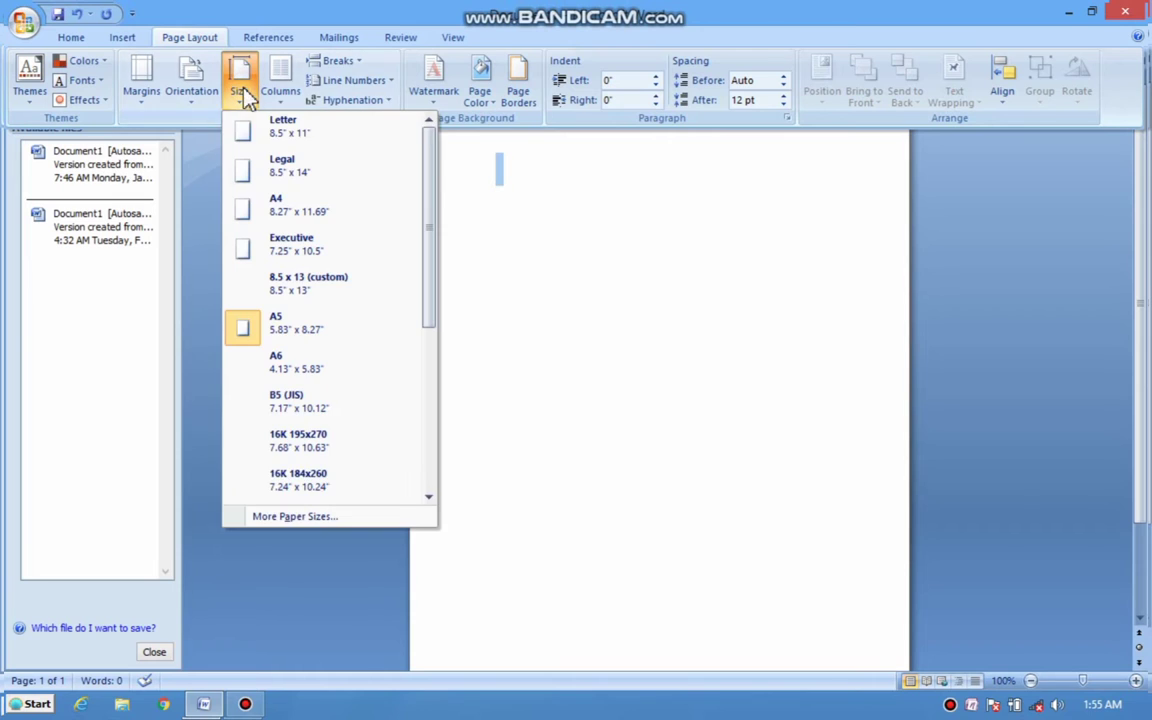
{"action": "left_click", "coordinate": [268, 132]}
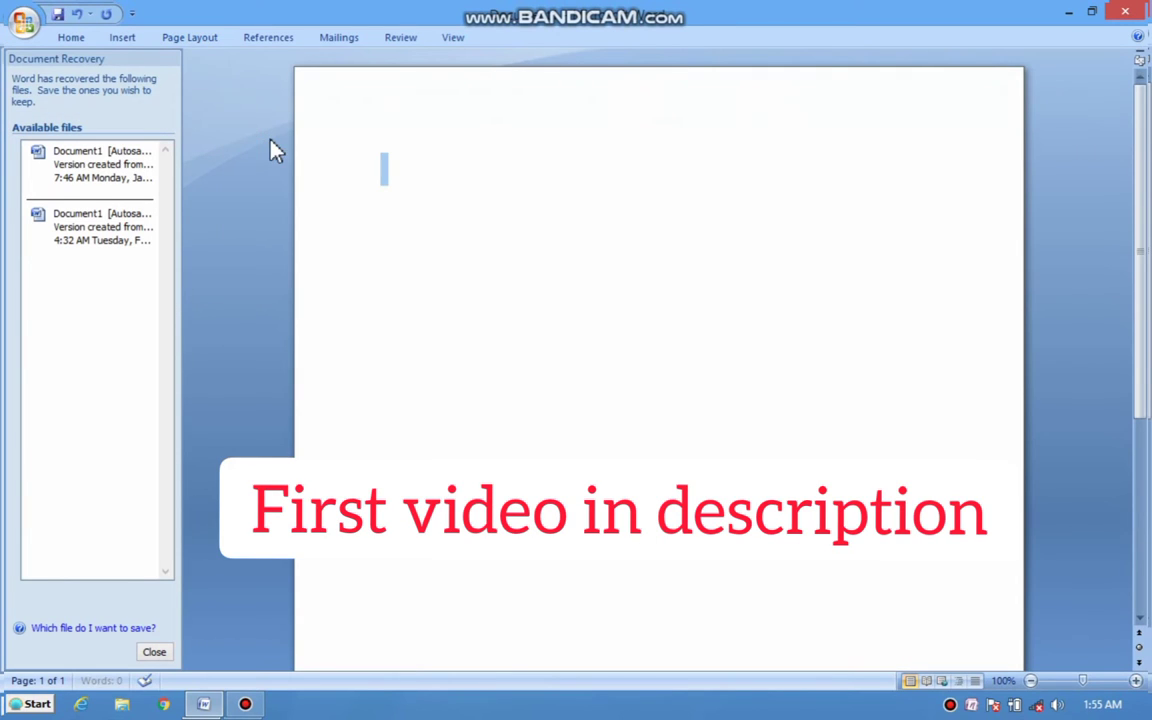
{"action": "left_click", "coordinate": [196, 40]}
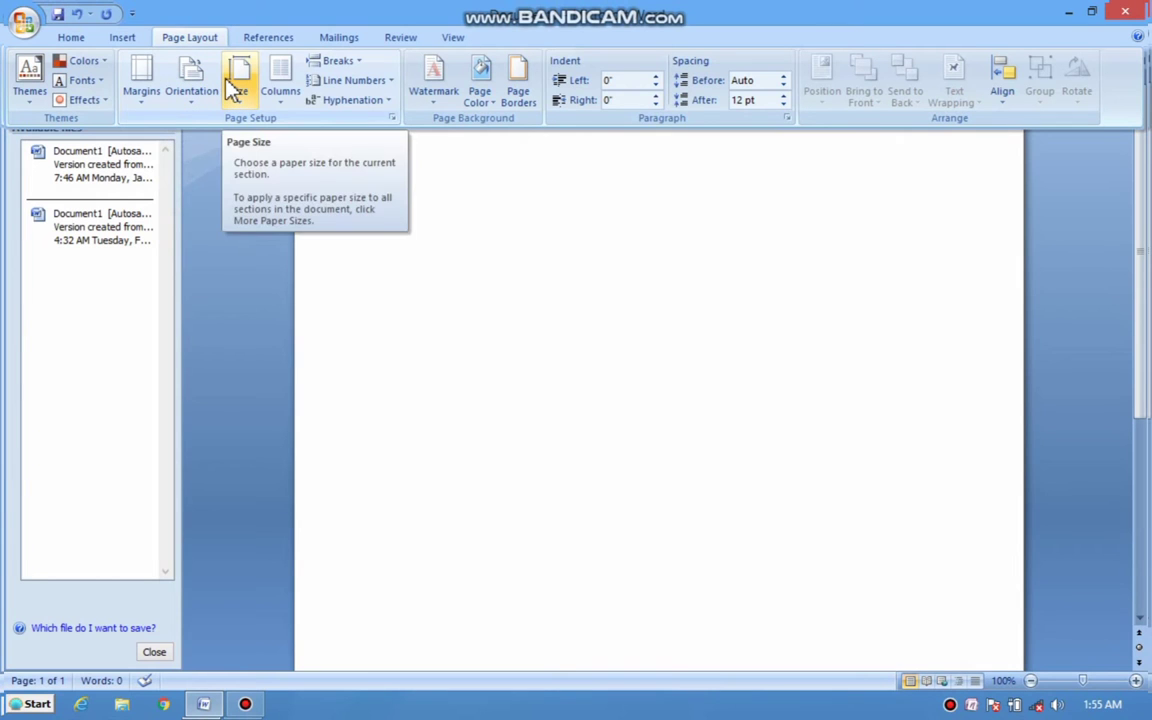
{"action": "left_click", "coordinate": [232, 86]}
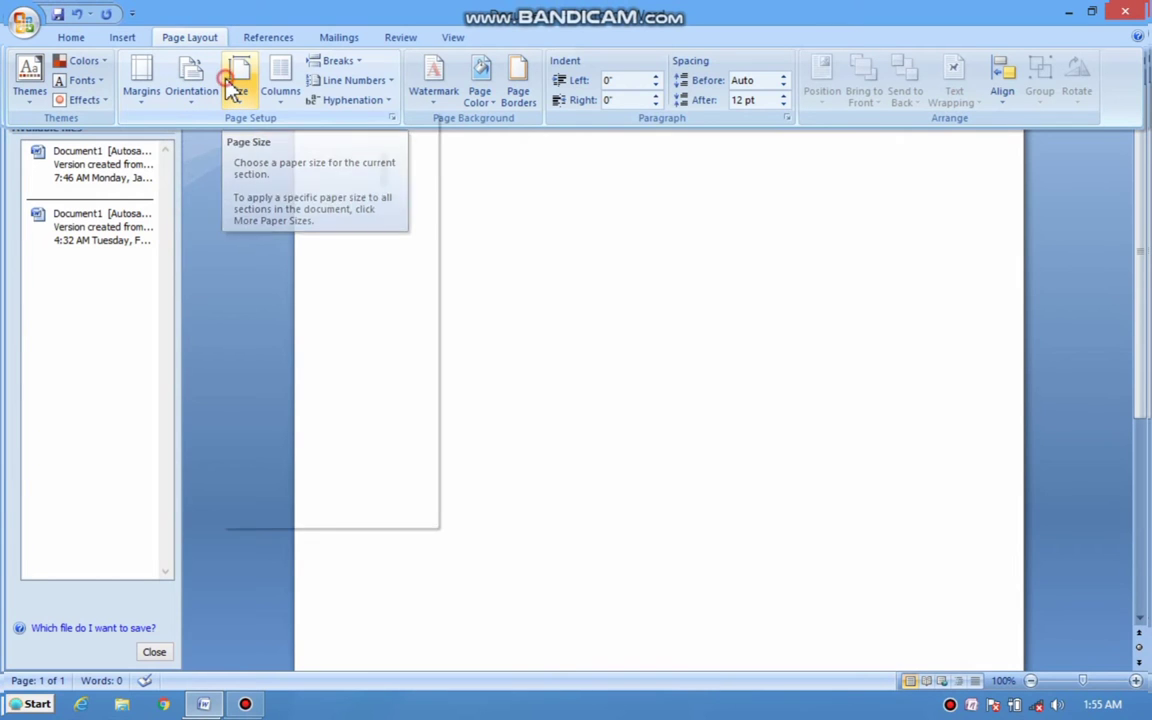
{"action": "left_click", "coordinate": [563, 232]}
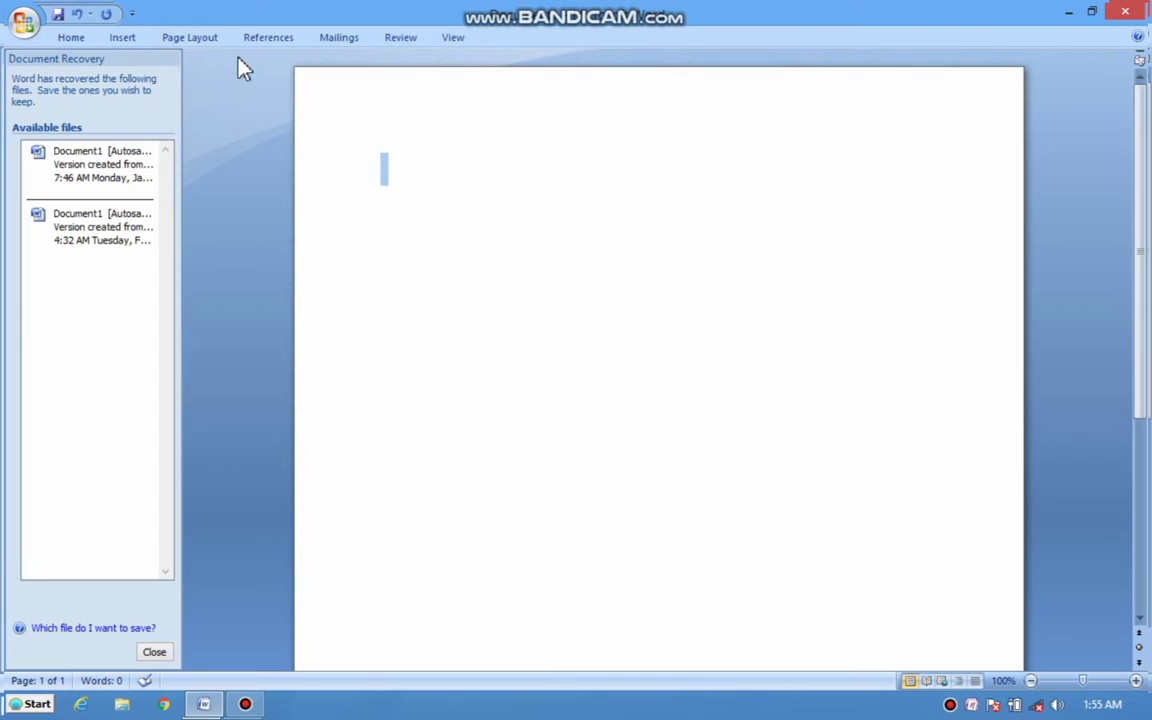
{"action": "left_click", "coordinate": [190, 38]}
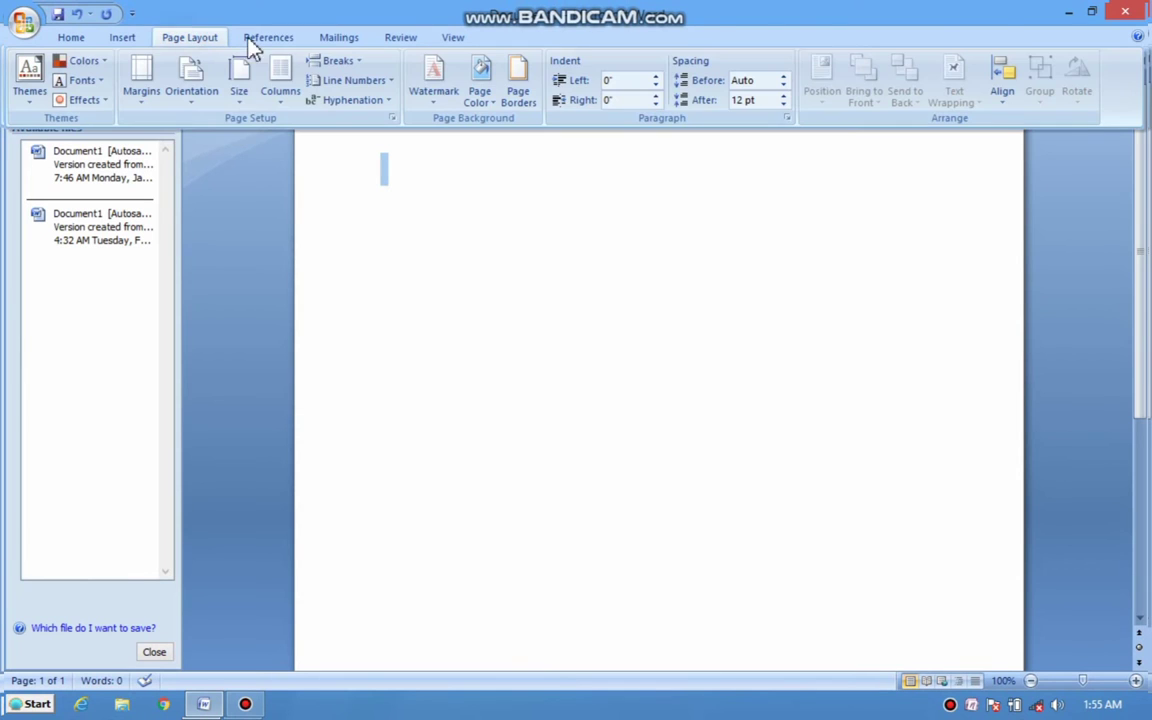
{"action": "left_click", "coordinate": [480, 78]}
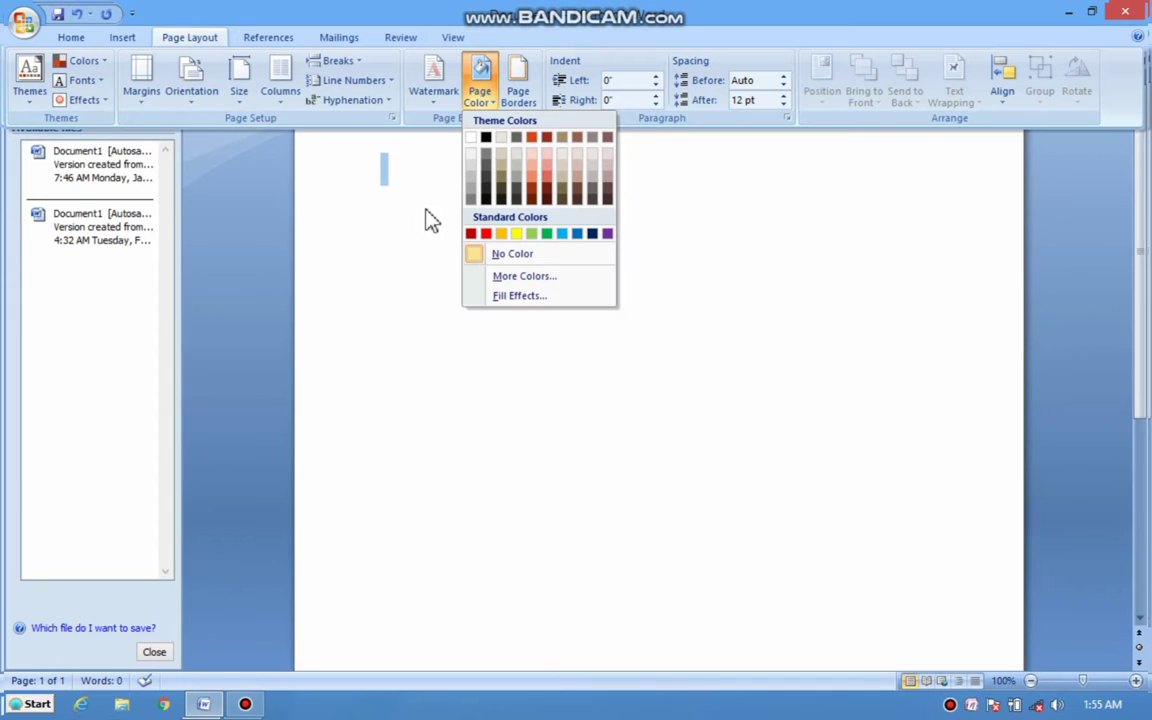
{"action": "left_click", "coordinate": [519, 88]}
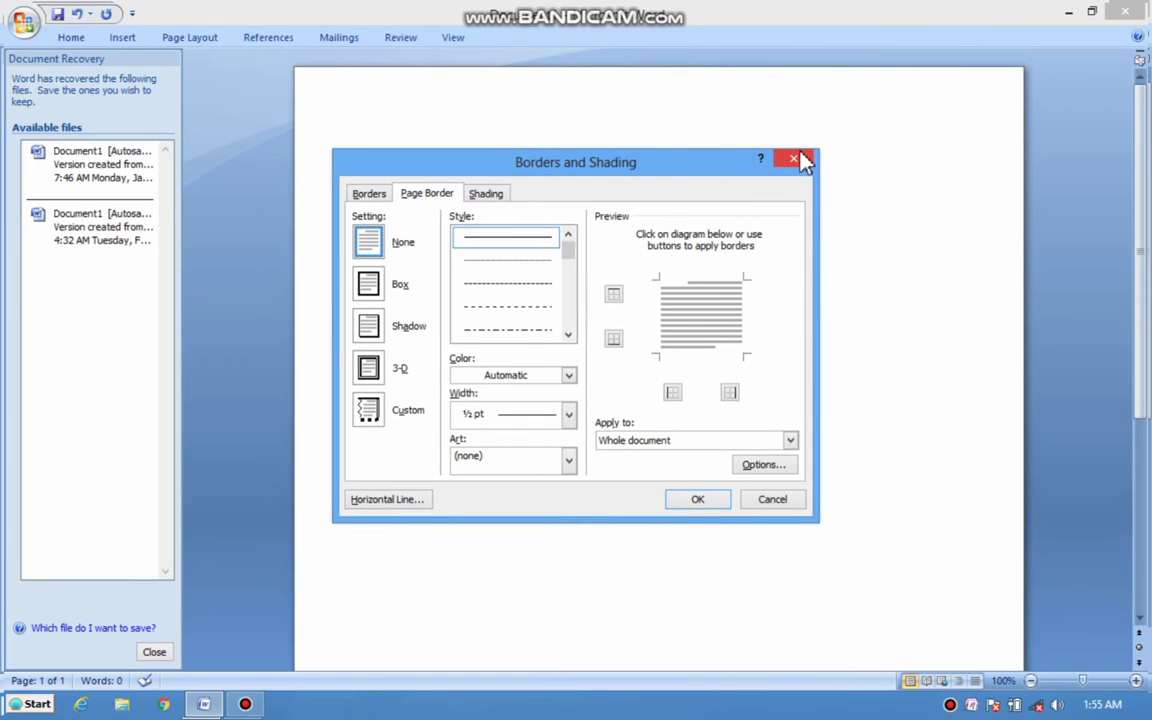
{"action": "left_click", "coordinate": [795, 157]}
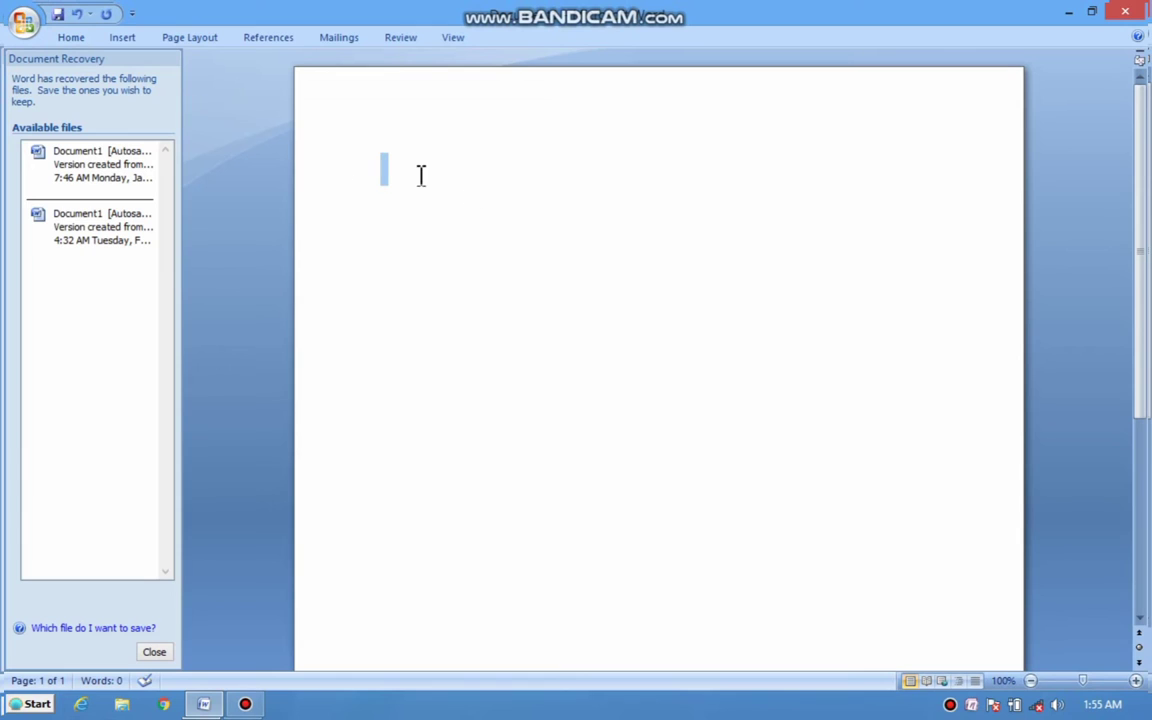
- Generate three paragraphs of sample text at the top of the page with =rand(3)
{"action": "left_click", "coordinate": [381, 165]}
{"action": "type", "text": "="}
{"action": "type", "text": "ra"}
{"action": "type", "text": "nd"}
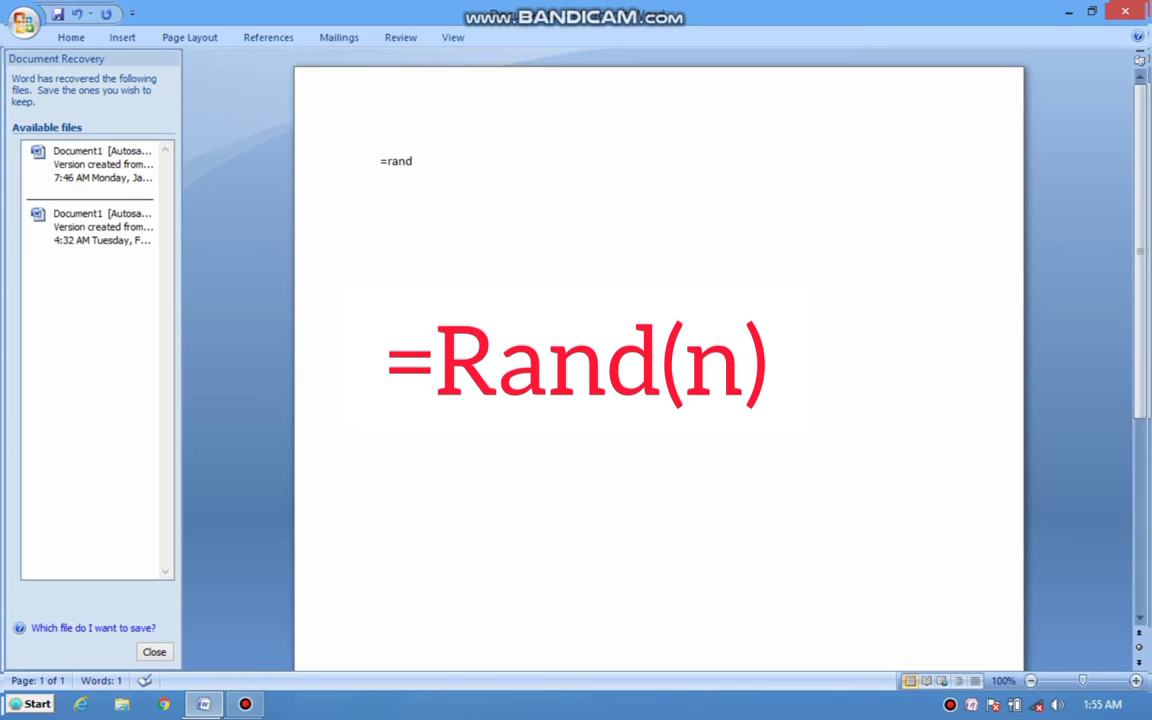
{"action": "type", "text": "("}
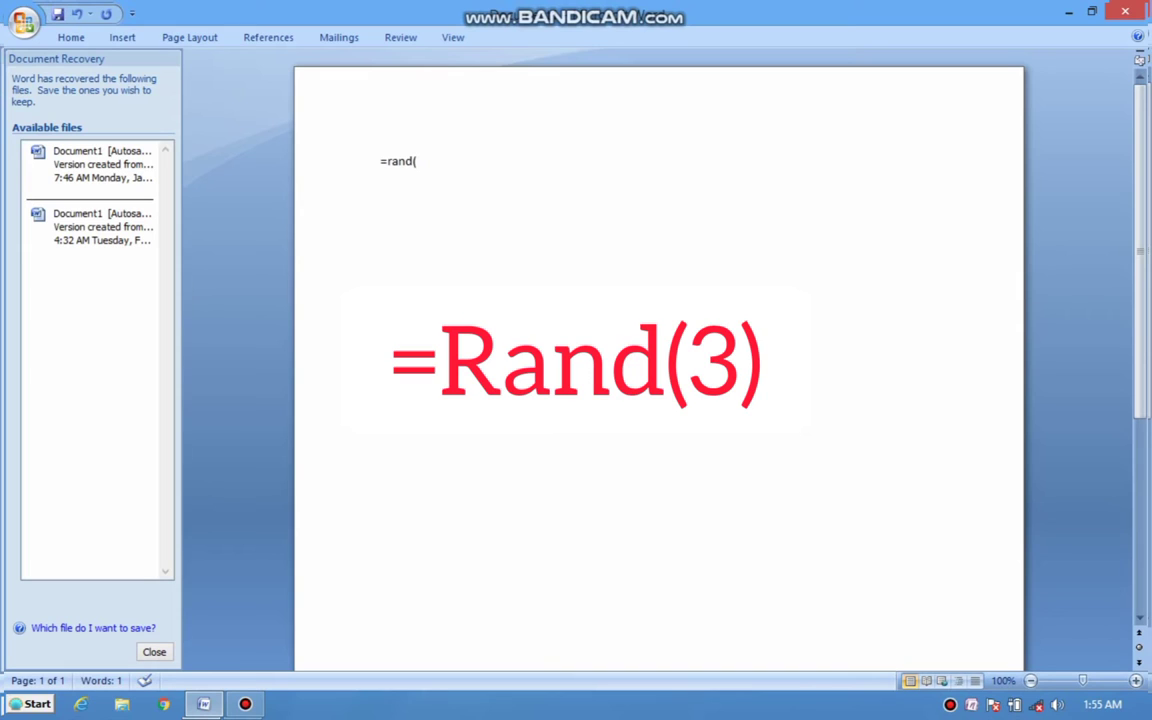
{"action": "type", "text": "3"}
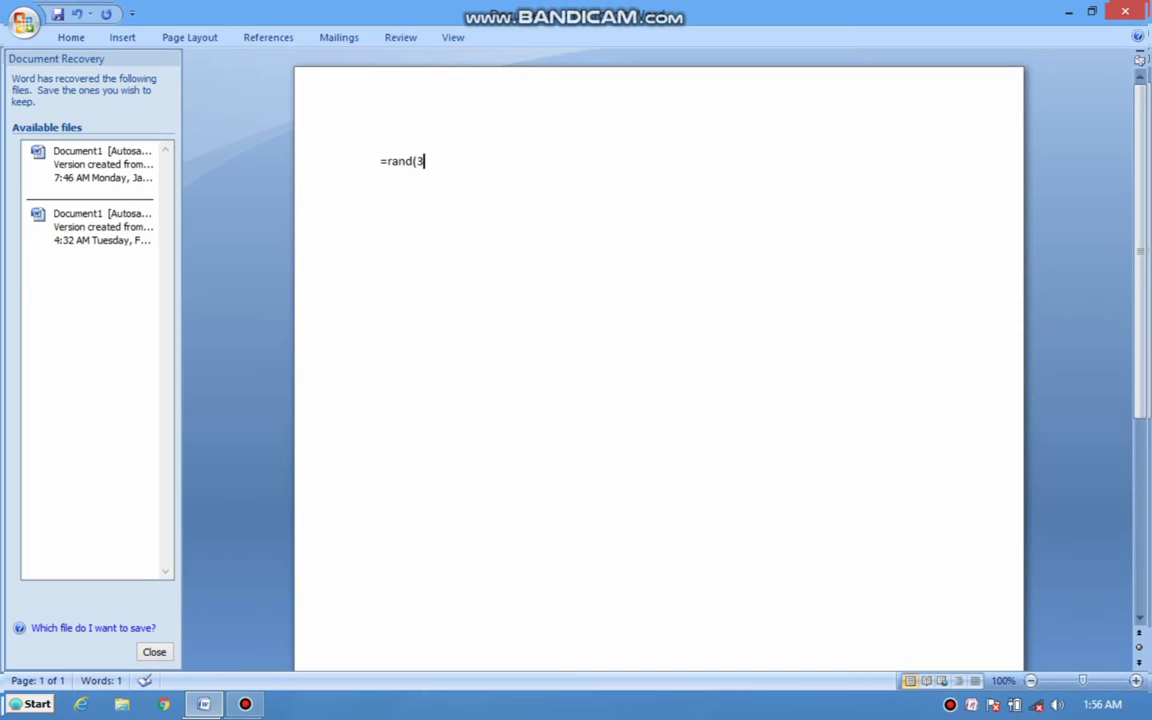
{"action": "type", "text": ")"}
{"action": "key", "text": "Return"}
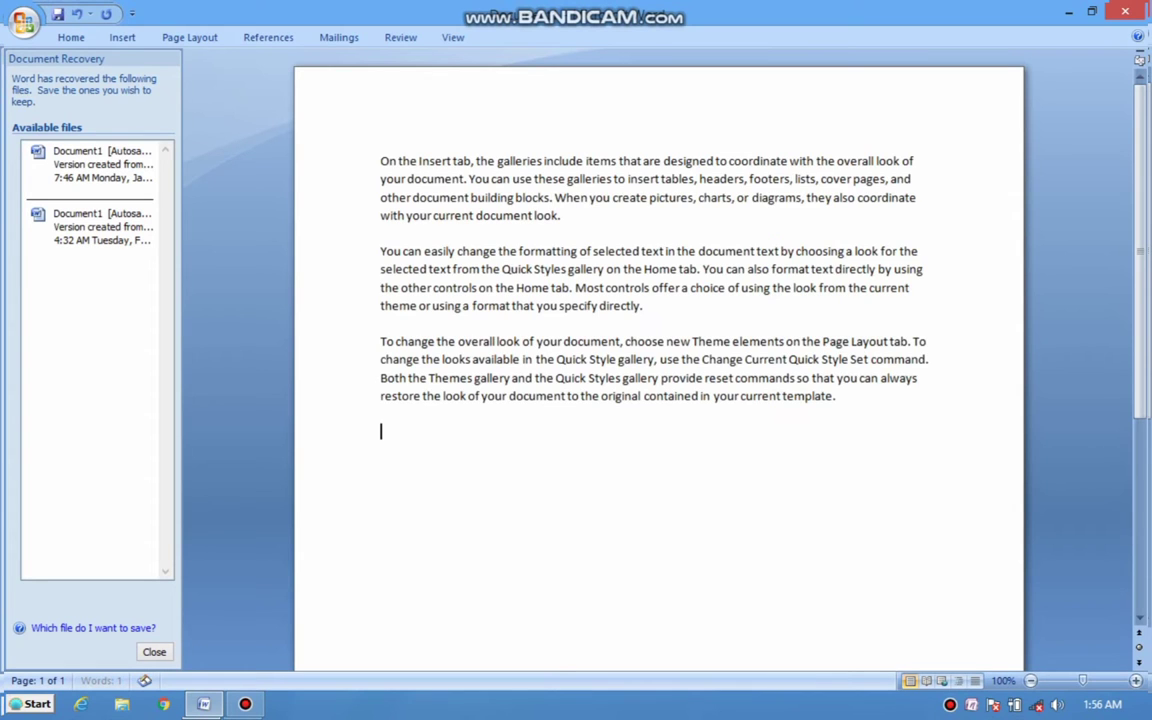
- Move the caret to the end of the 185-word text and show the Home ribbon
{"action": "left_click", "coordinate": [379, 161]}
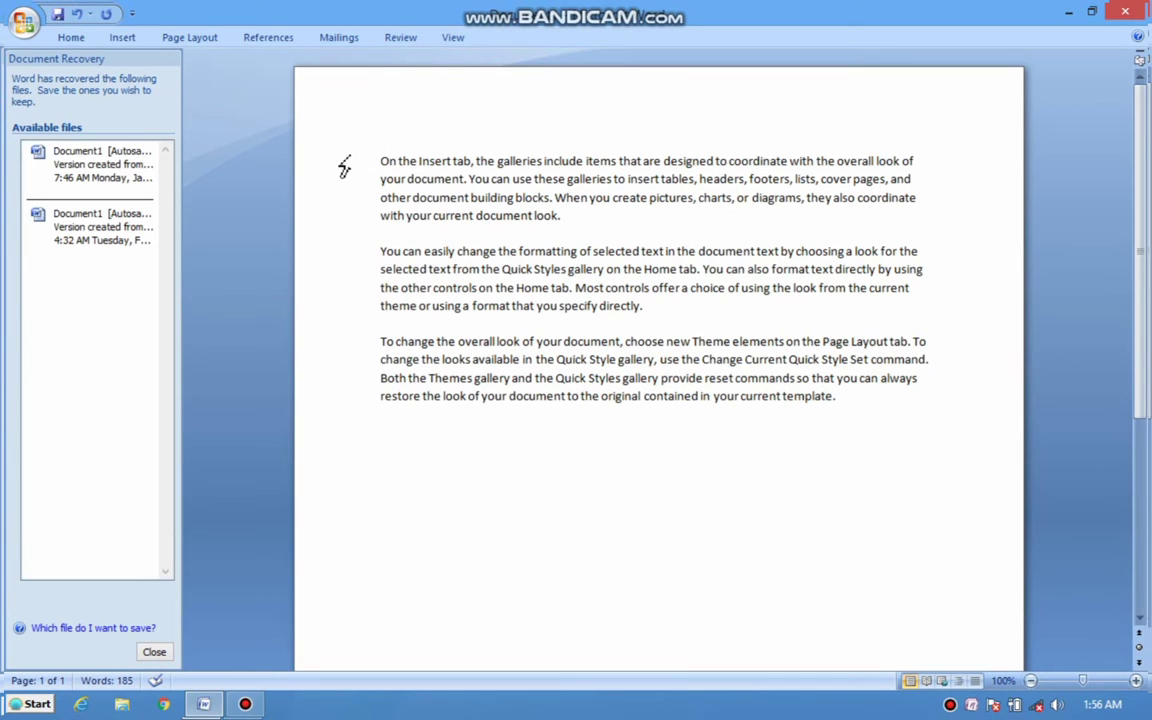
{"action": "key", "text": "ctrl+End"}
{"action": "left_click", "coordinate": [48, 32]}
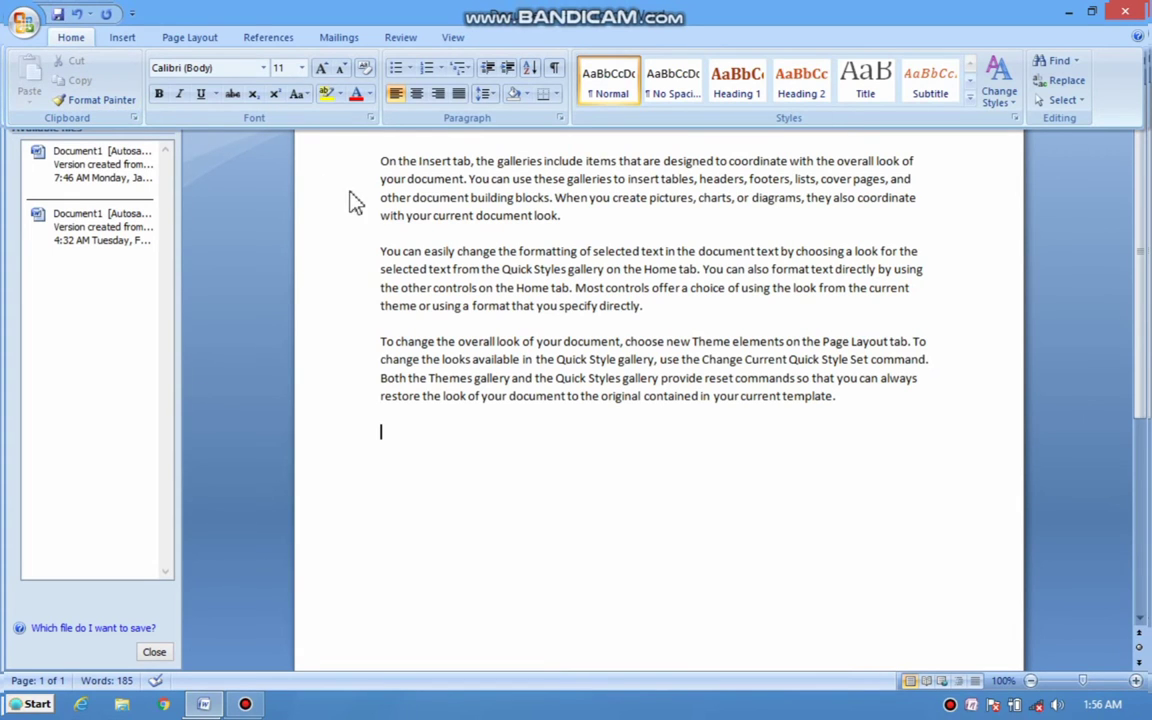
- Copy the three sample paragraphs and paste a second copy on the empty last line
{"action": "key", "text": "ctrl+F1"}
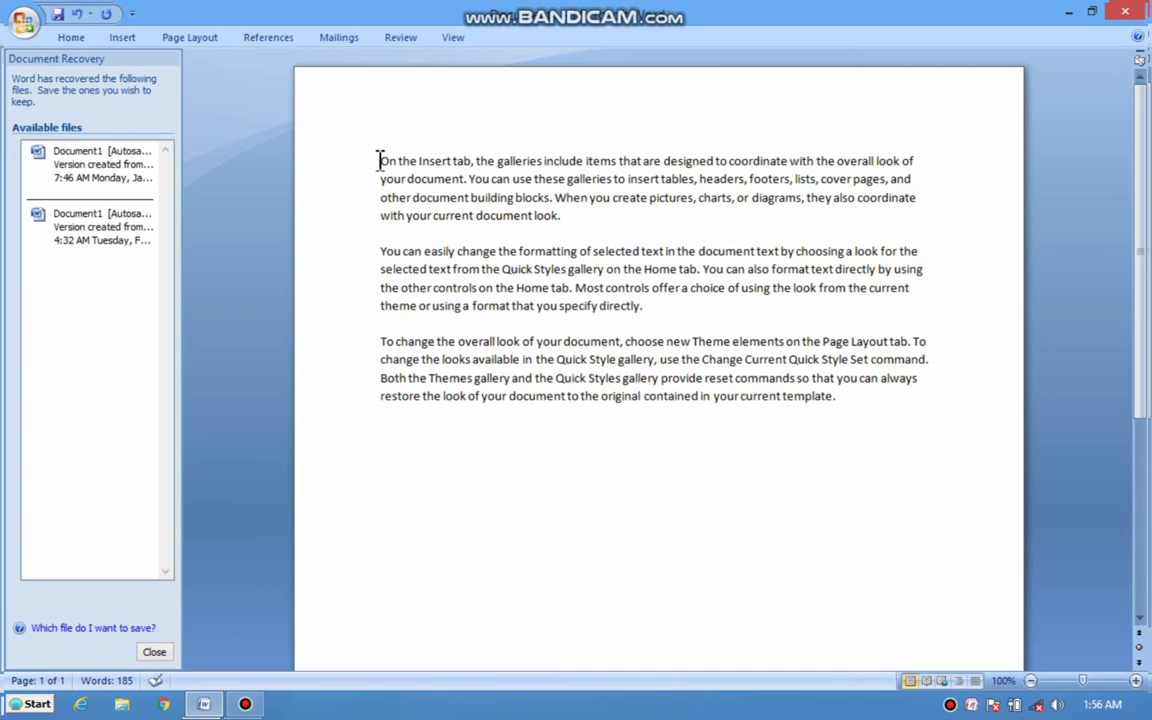
{"action": "mouse_move", "coordinate": [380, 160]}
{"action": "left_mouse_down"}
{"action": "mouse_move", "coordinate": [732, 386]}
{"action": "mouse_move", "coordinate": [759, 427]}
{"action": "left_mouse_up"}
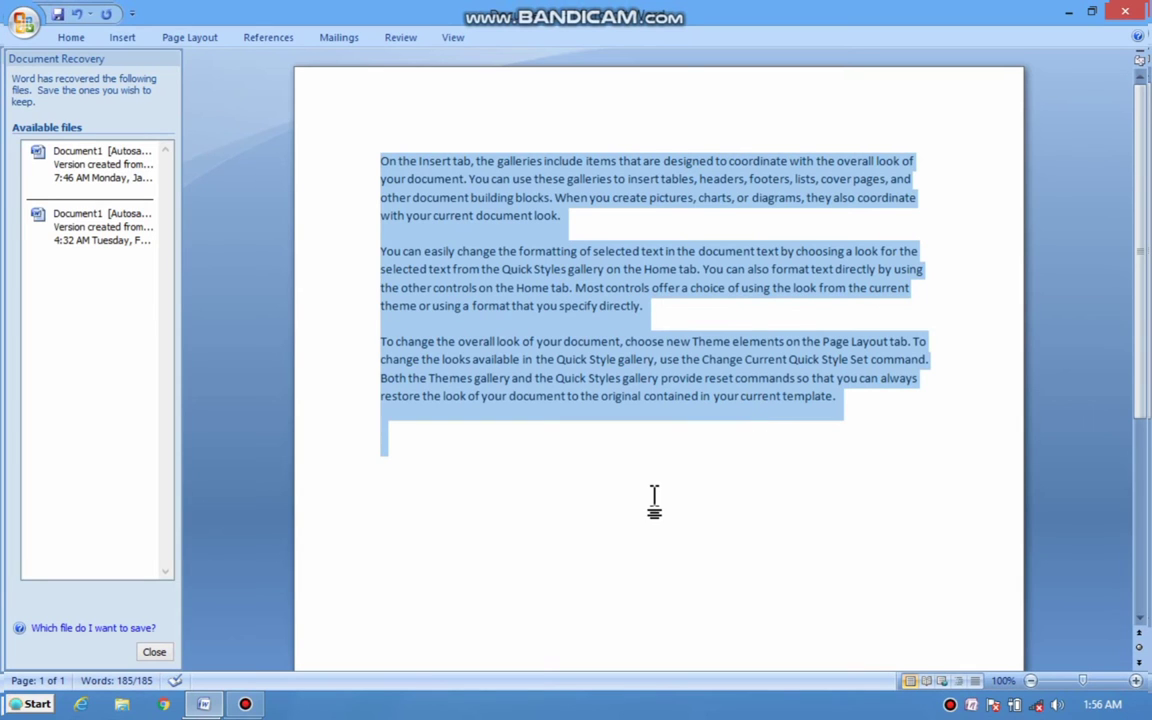
{"action": "left_click", "coordinate": [381, 474]}
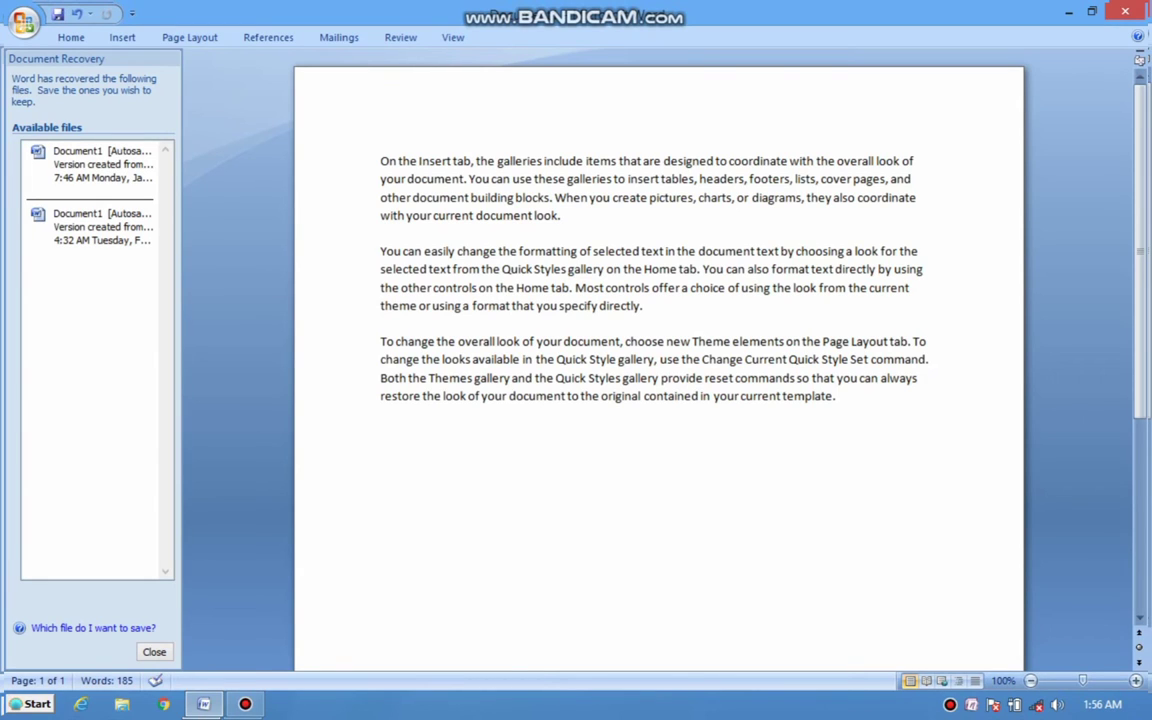
{"action": "left_click", "coordinate": [386, 474]}
{"action": "key", "text": "ctrl+v"}
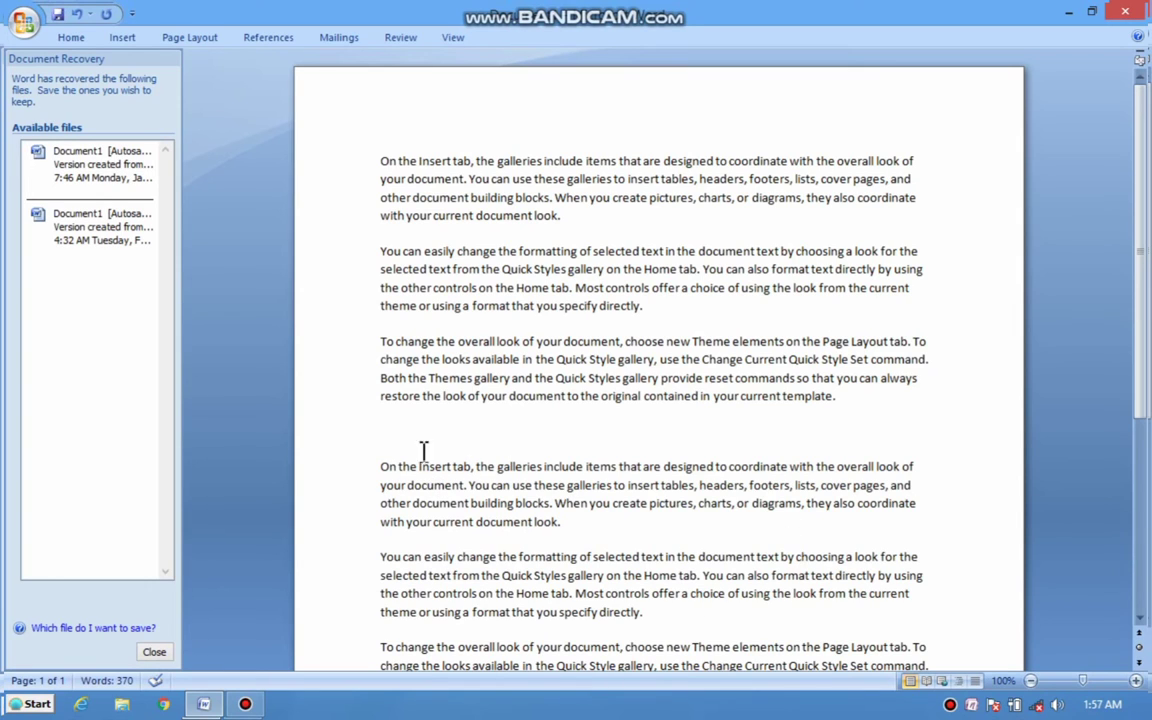
- Move the "To change the overall look" paragraph to the end of the document
{"action": "left_click", "coordinate": [65, 38]}
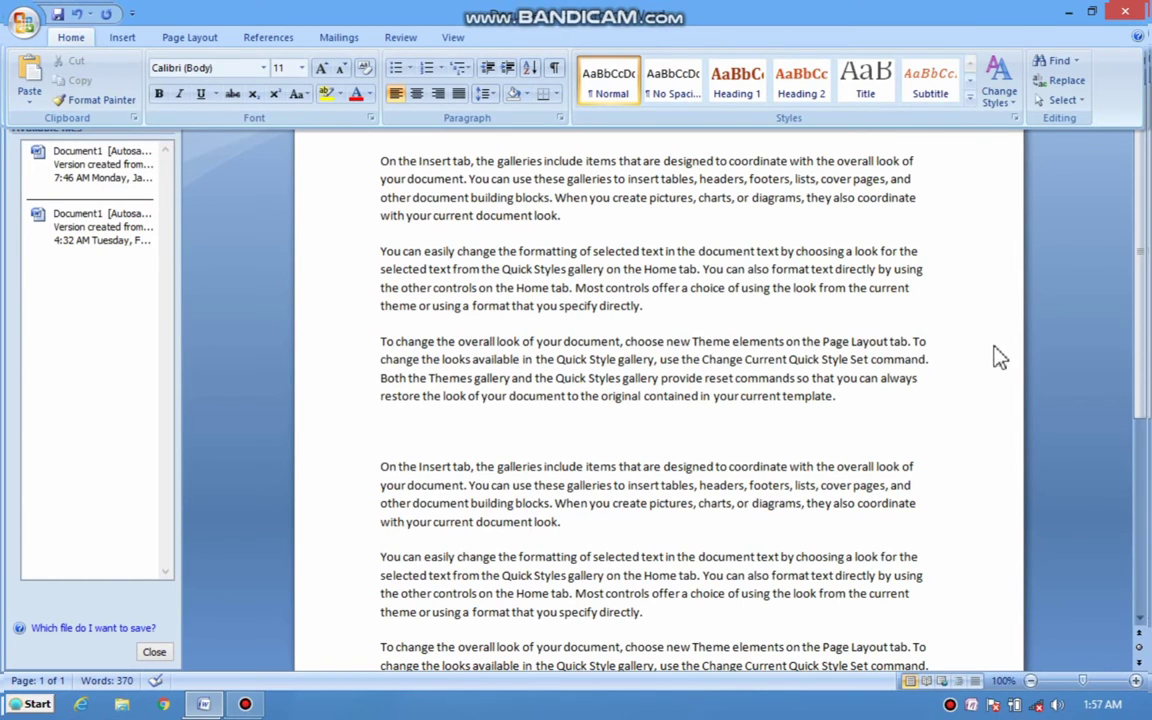
{"action": "left_click", "coordinate": [872, 340]}
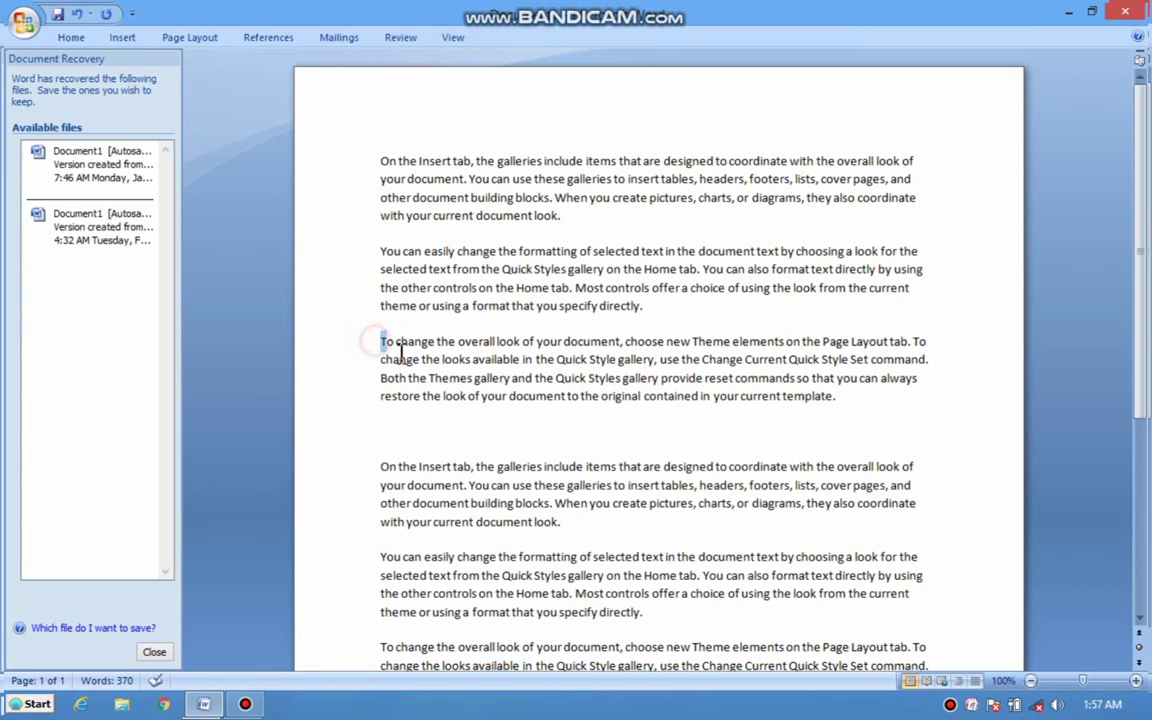
{"action": "left_click_drag", "start_coordinate": [379, 343], "coordinate": [646, 427]}
{"action": "key", "text": "ctrl+c"}
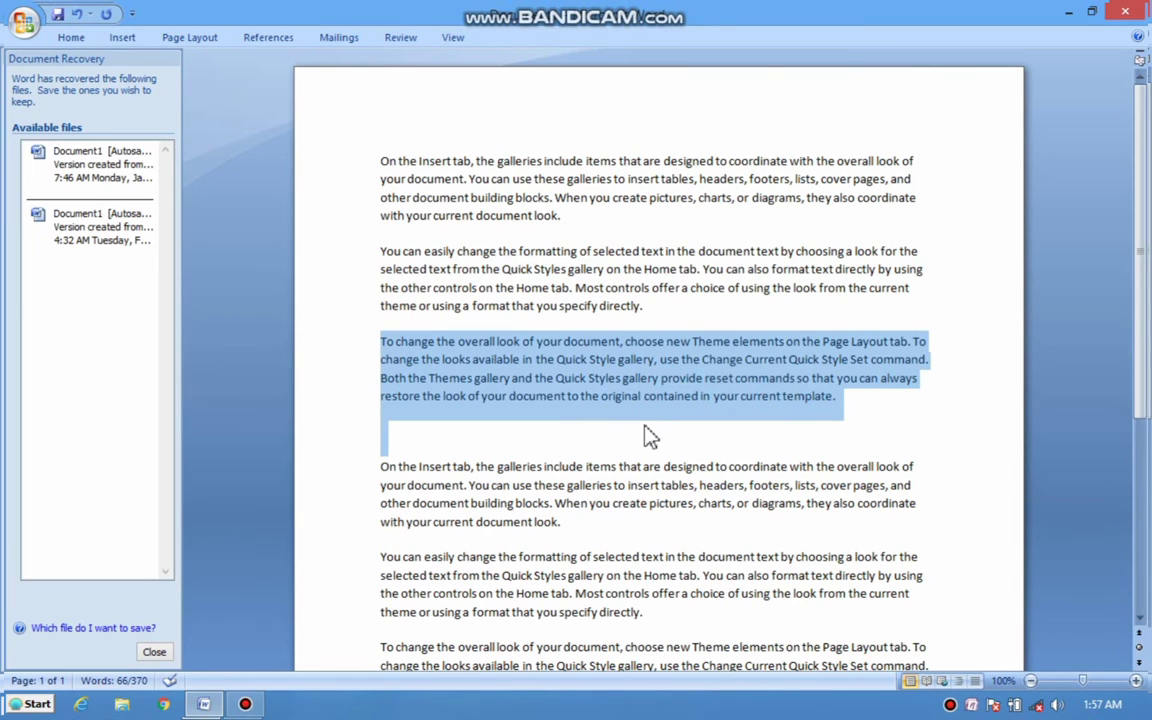
{"action": "key", "text": "Delete"}
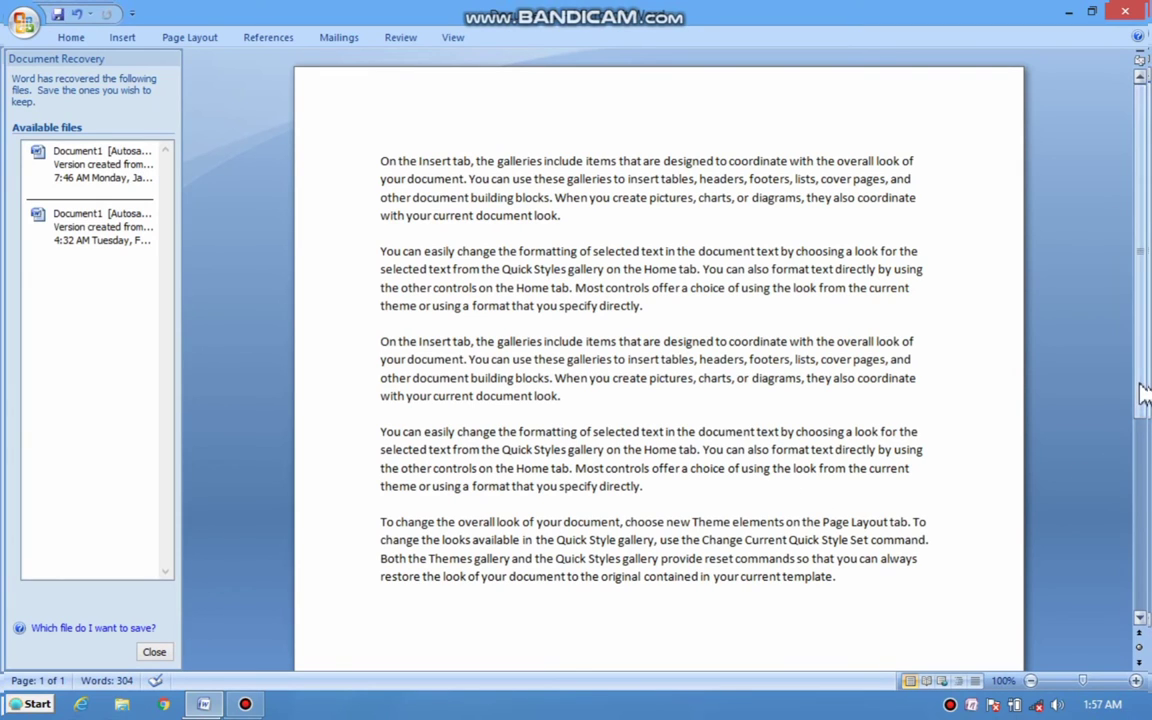
{"action": "left_click_drag", "start_coordinate": [1144, 393], "coordinate": [1147, 530]}
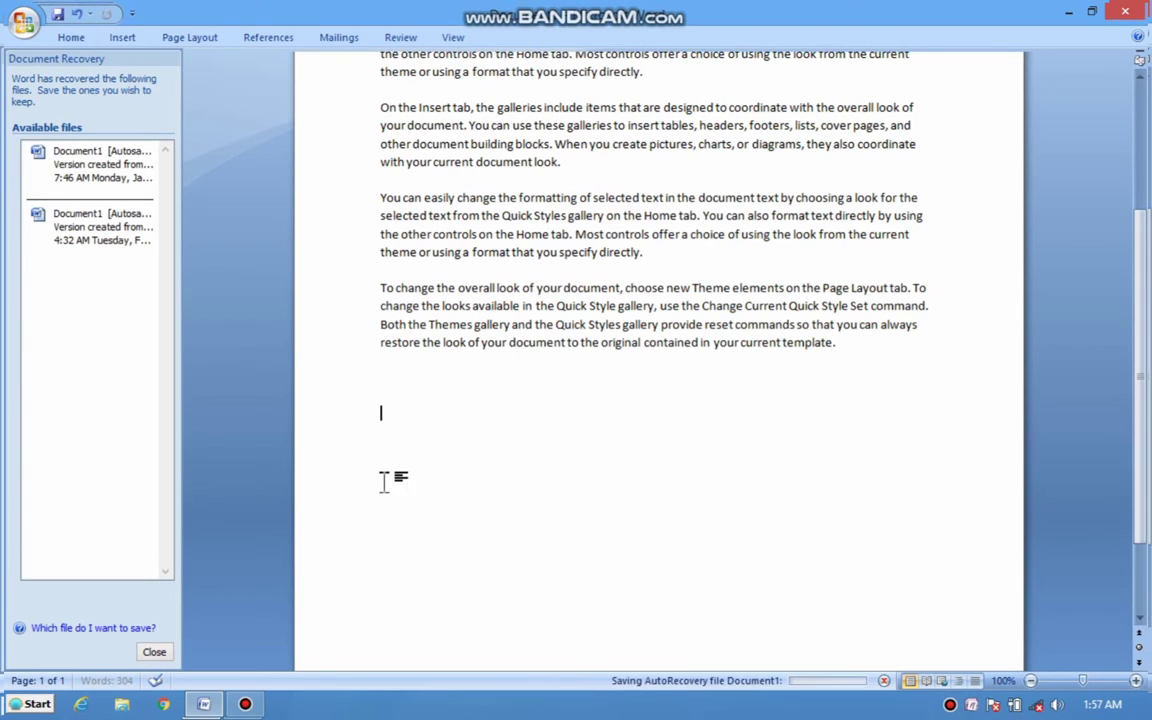
{"action": "key", "text": "ctrl+v"}
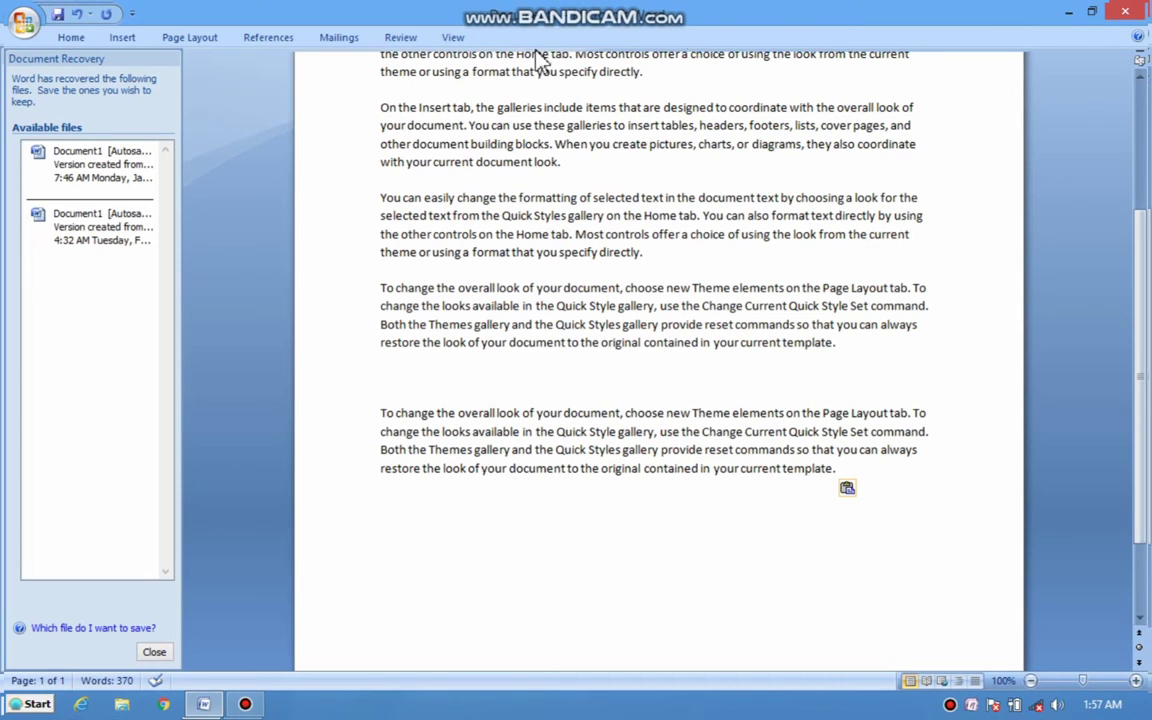
- Toggle bold and italic and pick a larger font size from the Home ribbon
{"action": "left_click", "coordinate": [62, 35]}
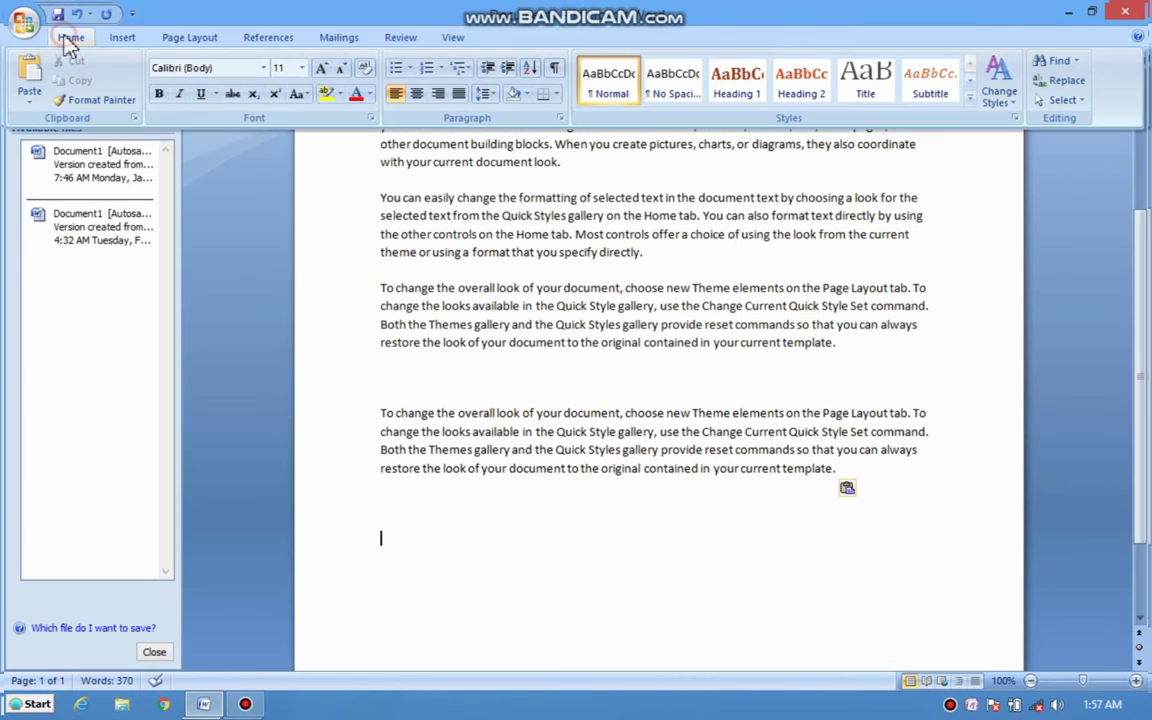
{"action": "left_click", "coordinate": [162, 95]}
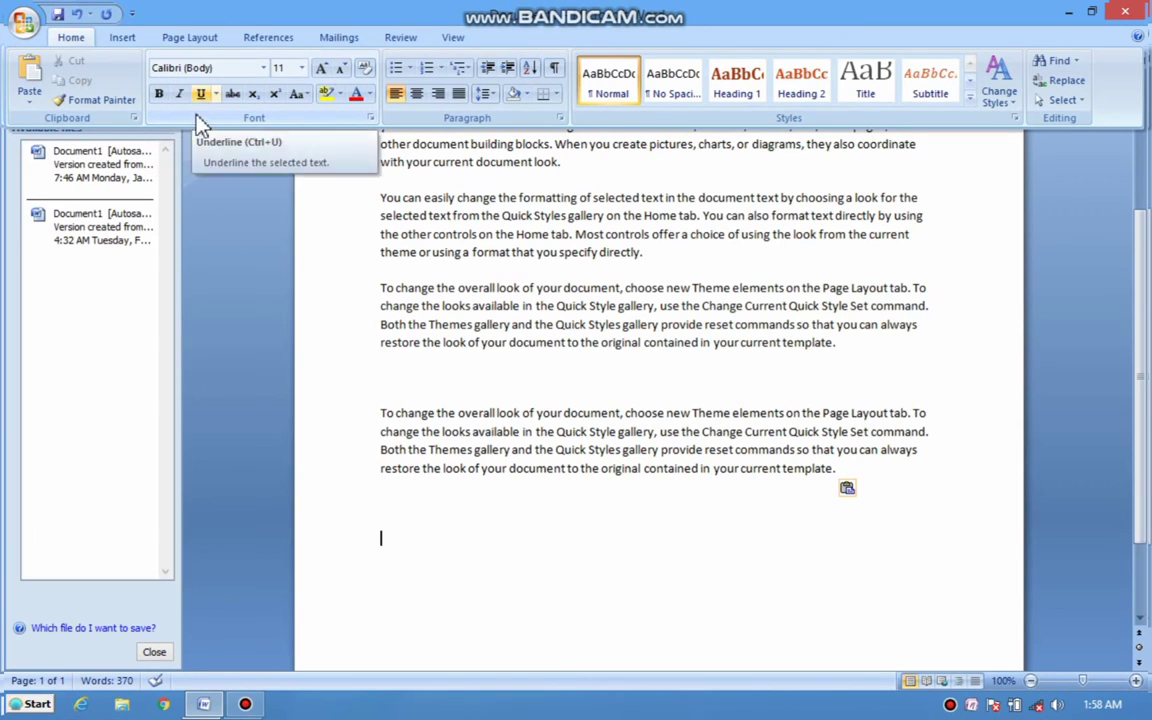
{"action": "left_click", "coordinate": [181, 98]}
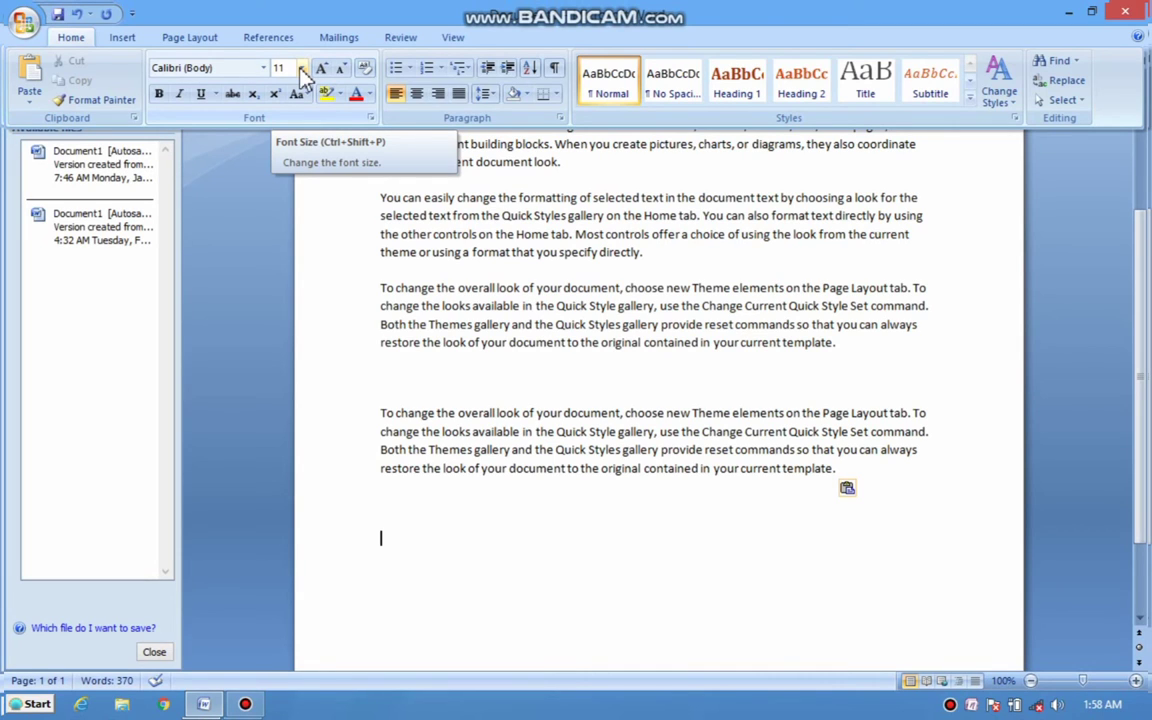
{"action": "left_click", "coordinate": [301, 70]}
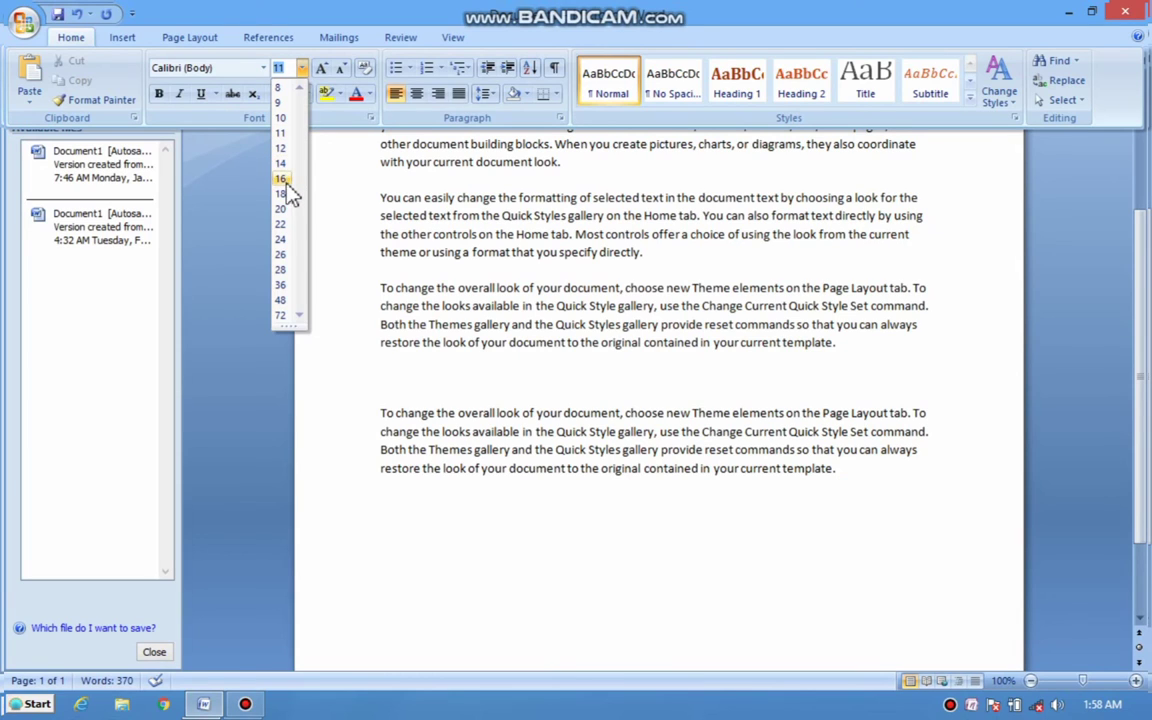
{"action": "left_click", "coordinate": [281, 254]}
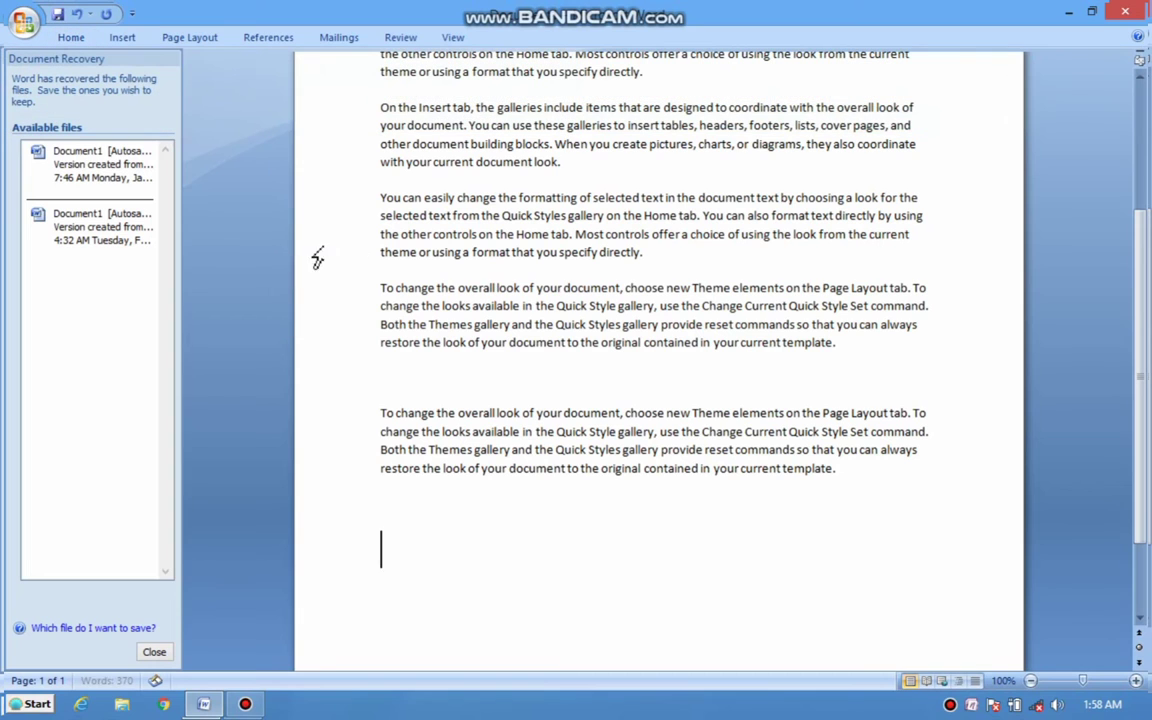
- Set the text from "other document building blocks" to the end at 24 pt
{"action": "mouse_move", "coordinate": [381, 145]}
{"action": "left_mouse_down"}
{"action": "mouse_move", "coordinate": [487, 203]}
{"action": "mouse_move", "coordinate": [756, 501]}
{"action": "left_mouse_up"}
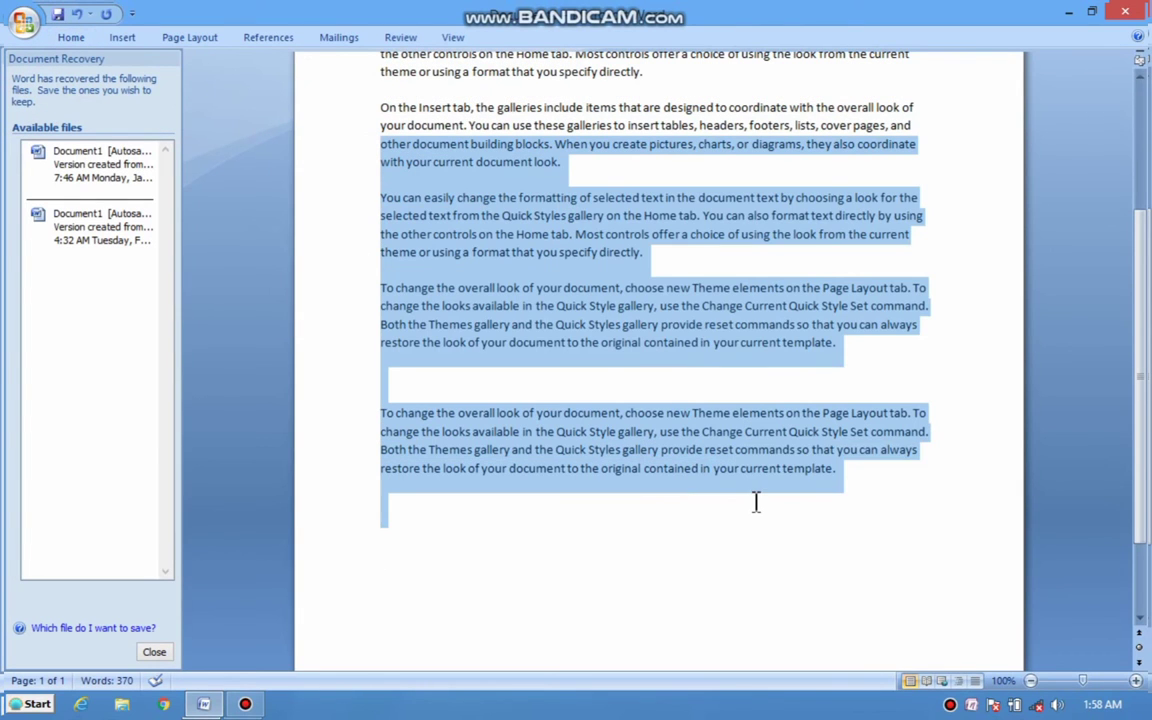
{"action": "left_click", "coordinate": [71, 40]}
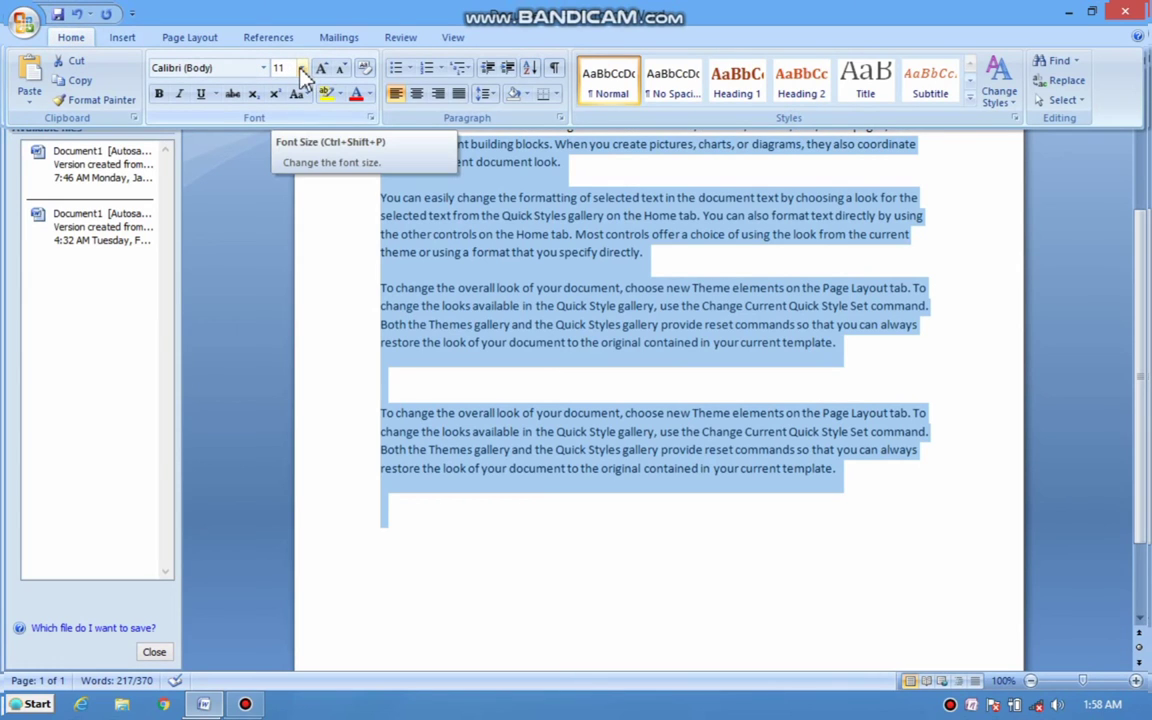
{"action": "left_click", "coordinate": [302, 70]}
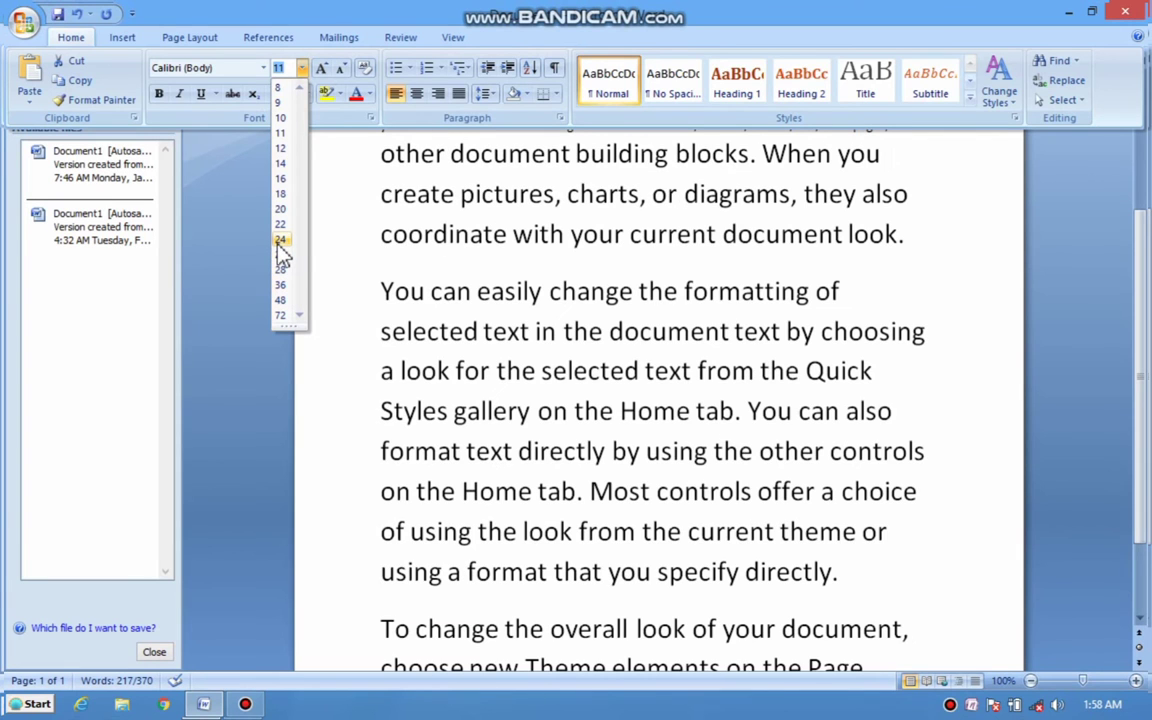
{"action": "left_click", "coordinate": [280, 243]}
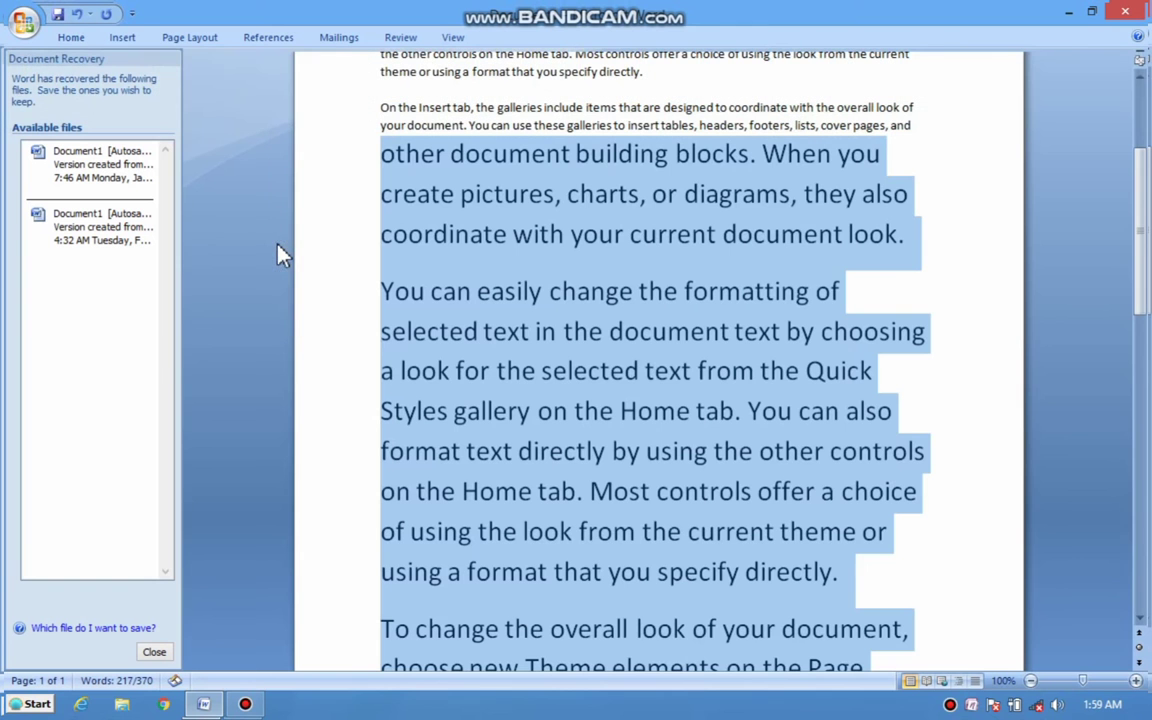
{"action": "left_click", "coordinate": [378, 242]}
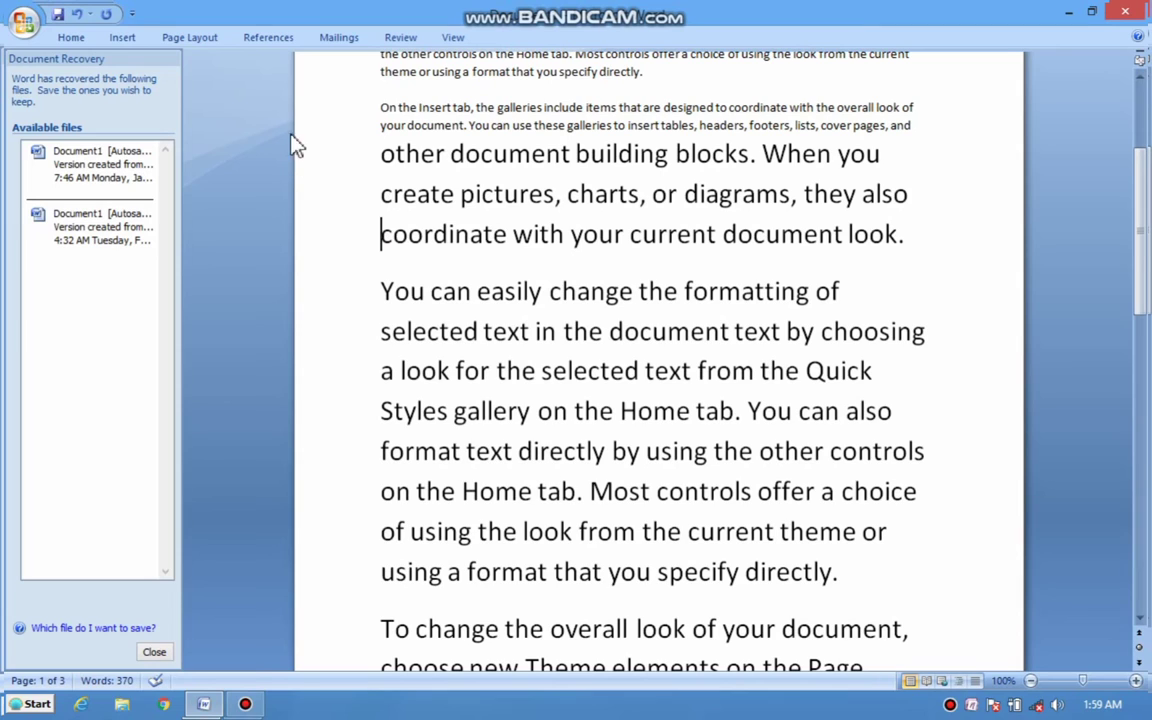
{"action": "left_click", "coordinate": [62, 34]}
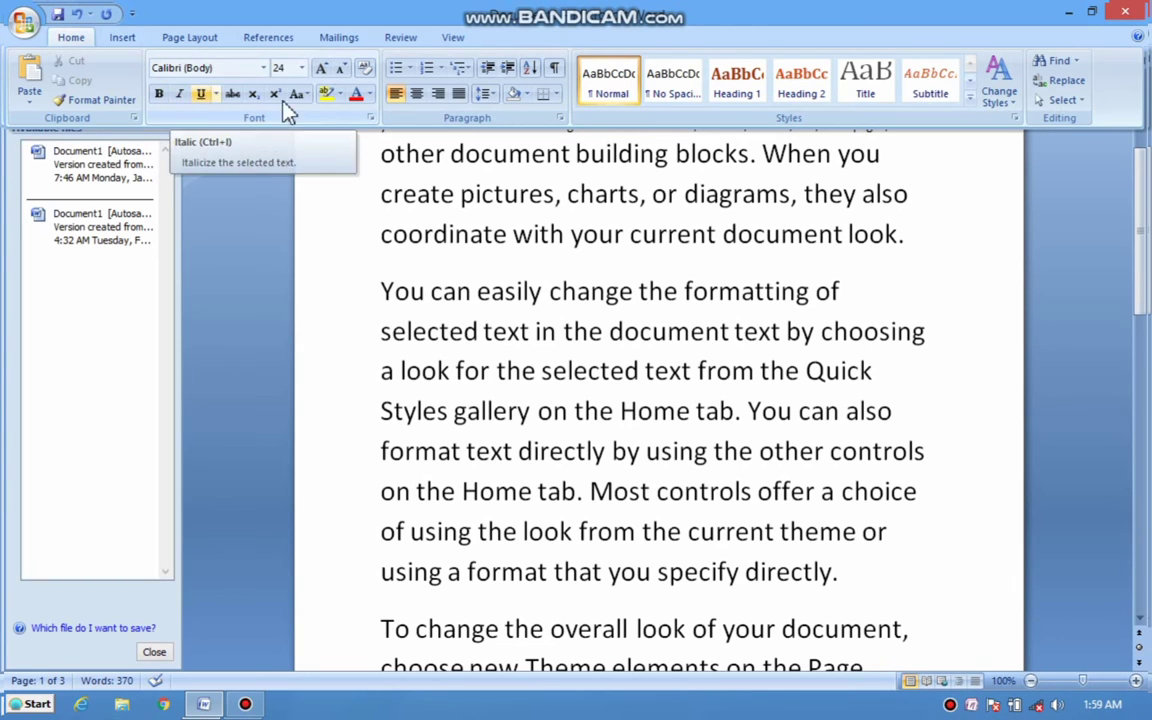
{"action": "left_click", "coordinate": [290, 185]}
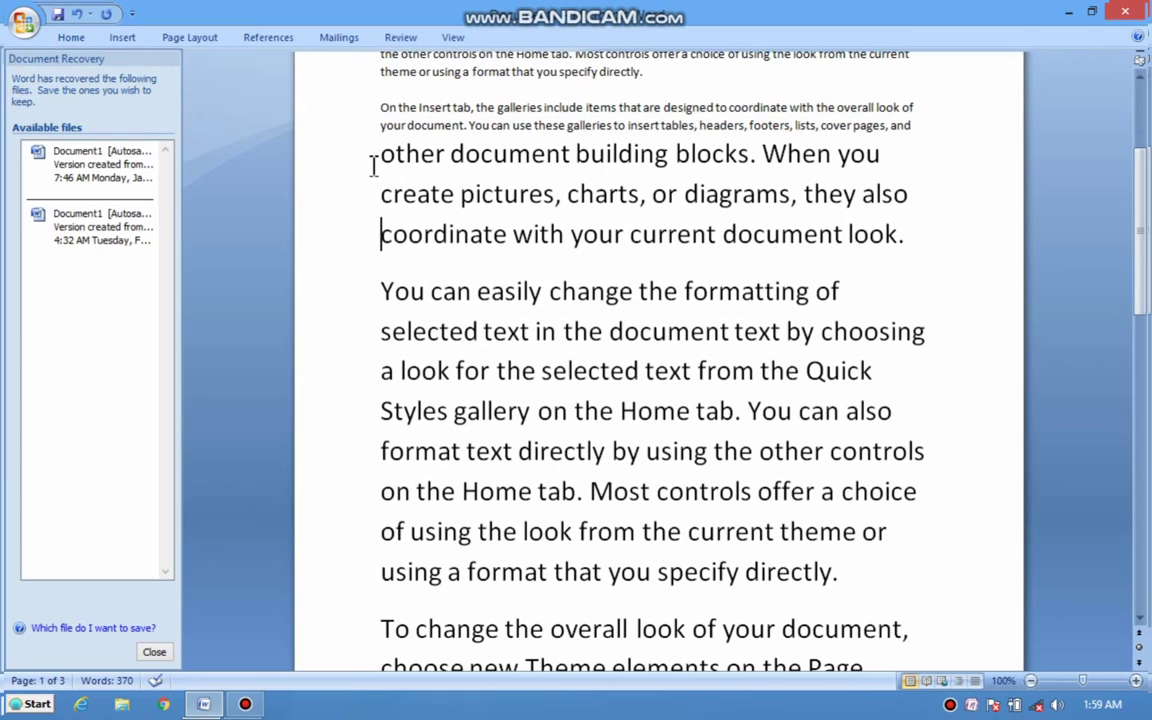
- Make the sentence from "other document building blocks" to "current document look." bold, italic and underlined
{"action": "mouse_move", "coordinate": [379, 155]}
{"action": "left_mouse_down"}
{"action": "mouse_move", "coordinate": [643, 252]}
{"action": "mouse_move", "coordinate": [941, 255]}
{"action": "left_mouse_up"}
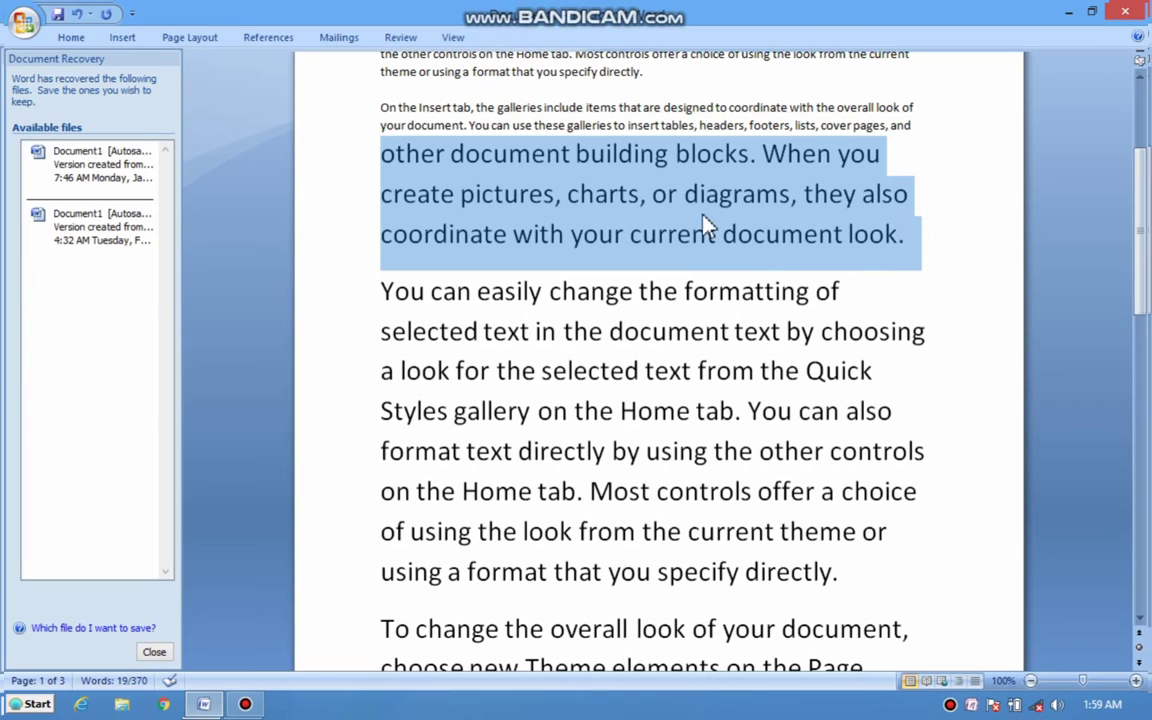
{"action": "left_click", "coordinate": [71, 38]}
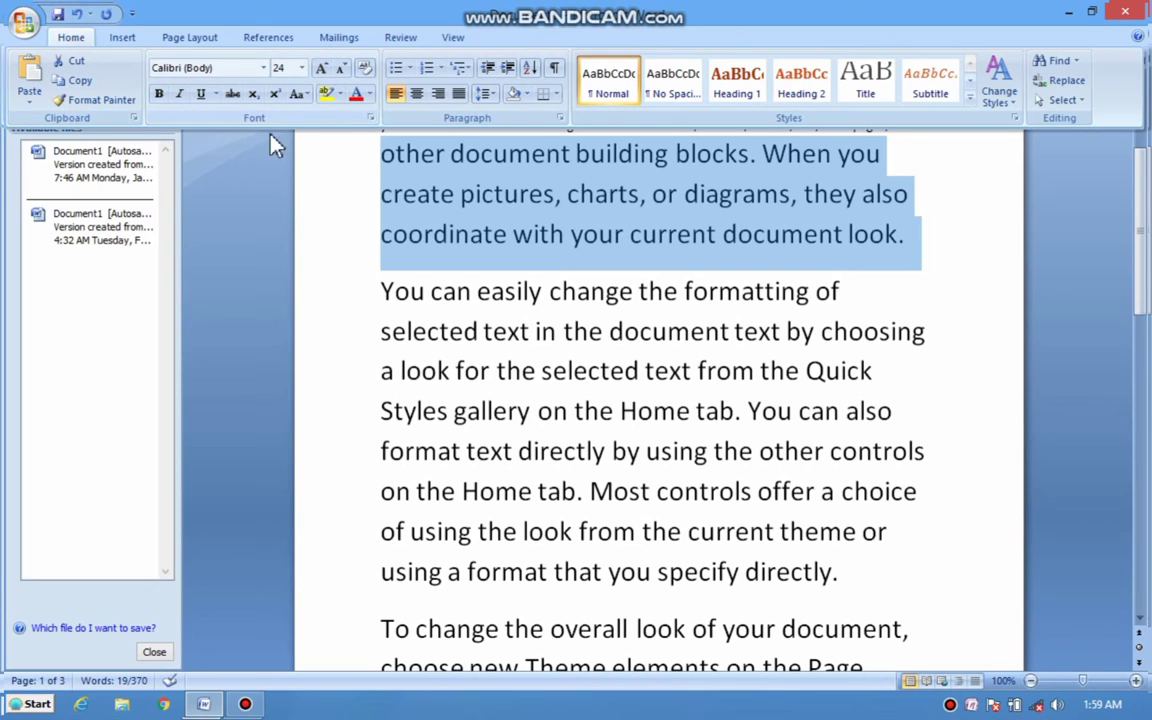
{"action": "left_click", "coordinate": [347, 200]}
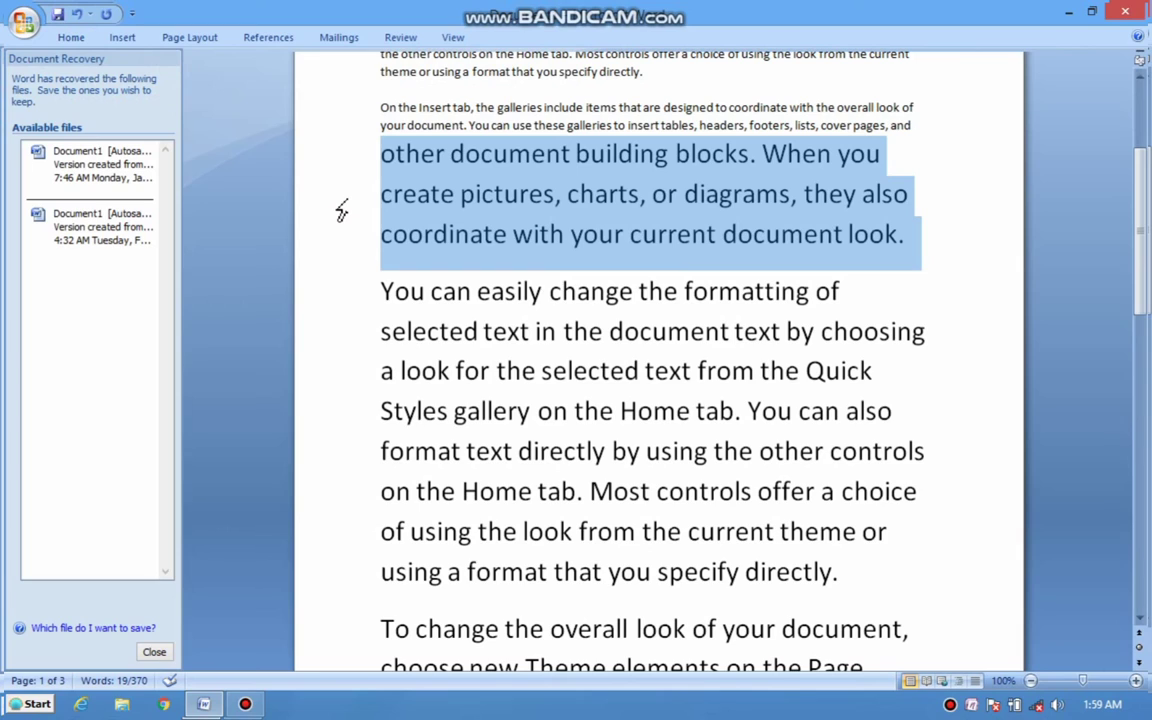
{"action": "key", "text": "ctrl+b"}
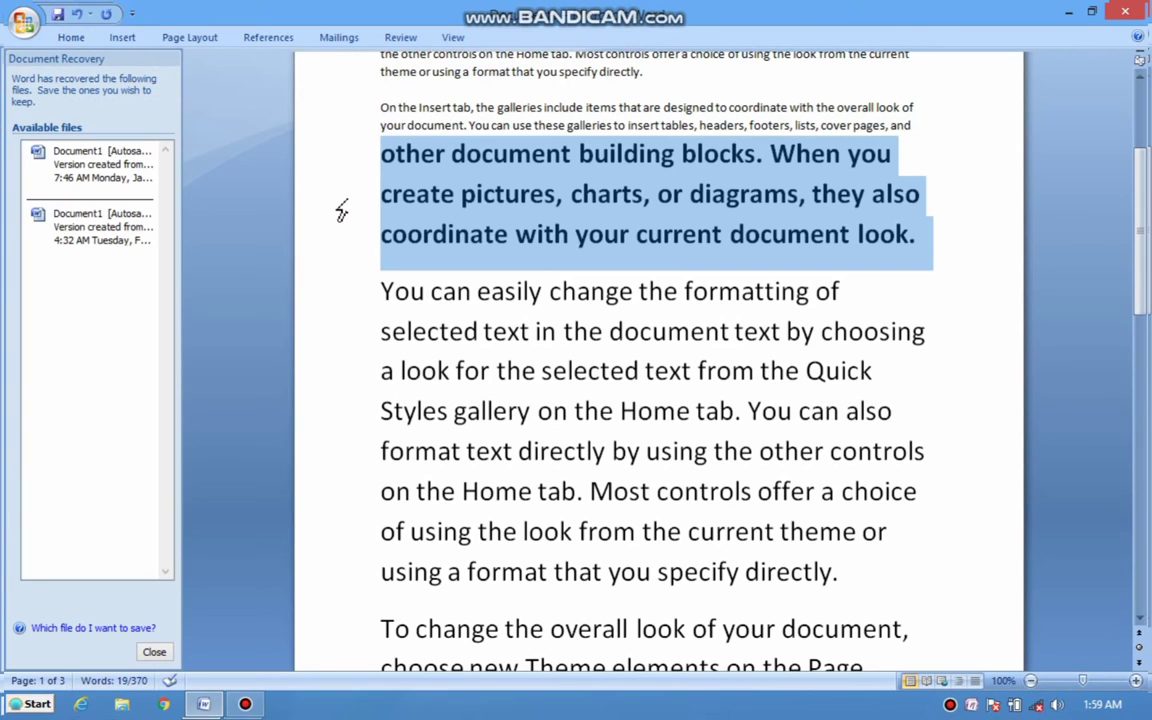
{"action": "key", "text": "ctrl+i"}
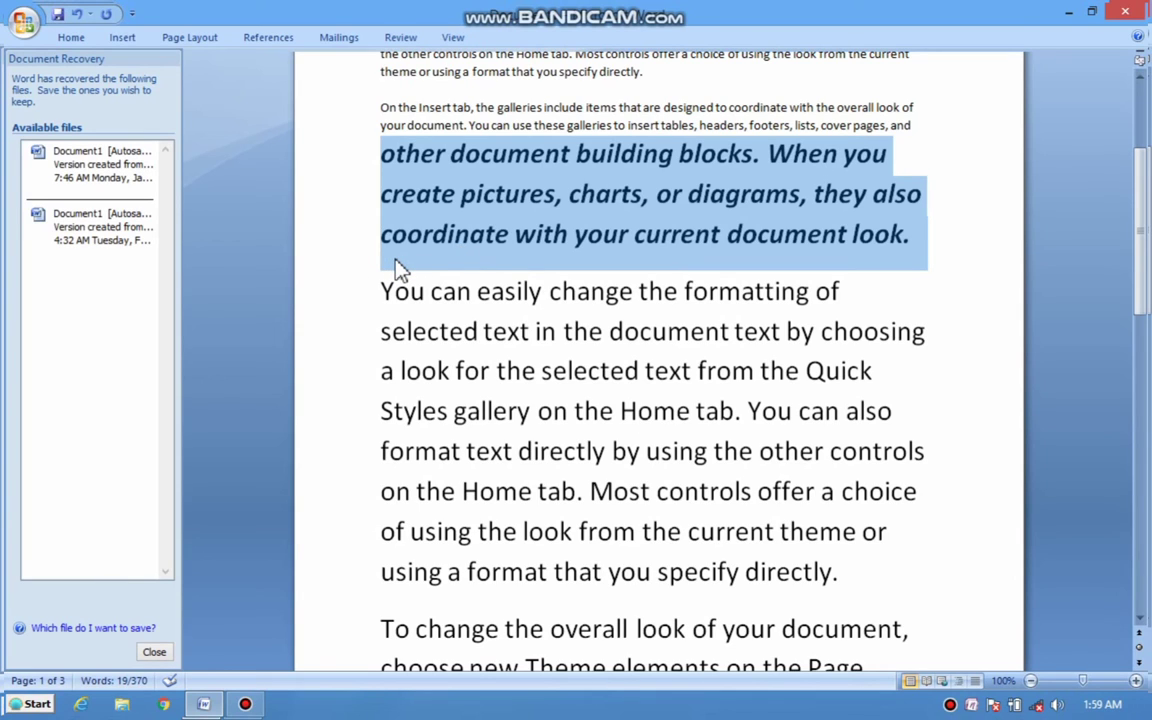
{"action": "key", "text": "ctrl+u"}
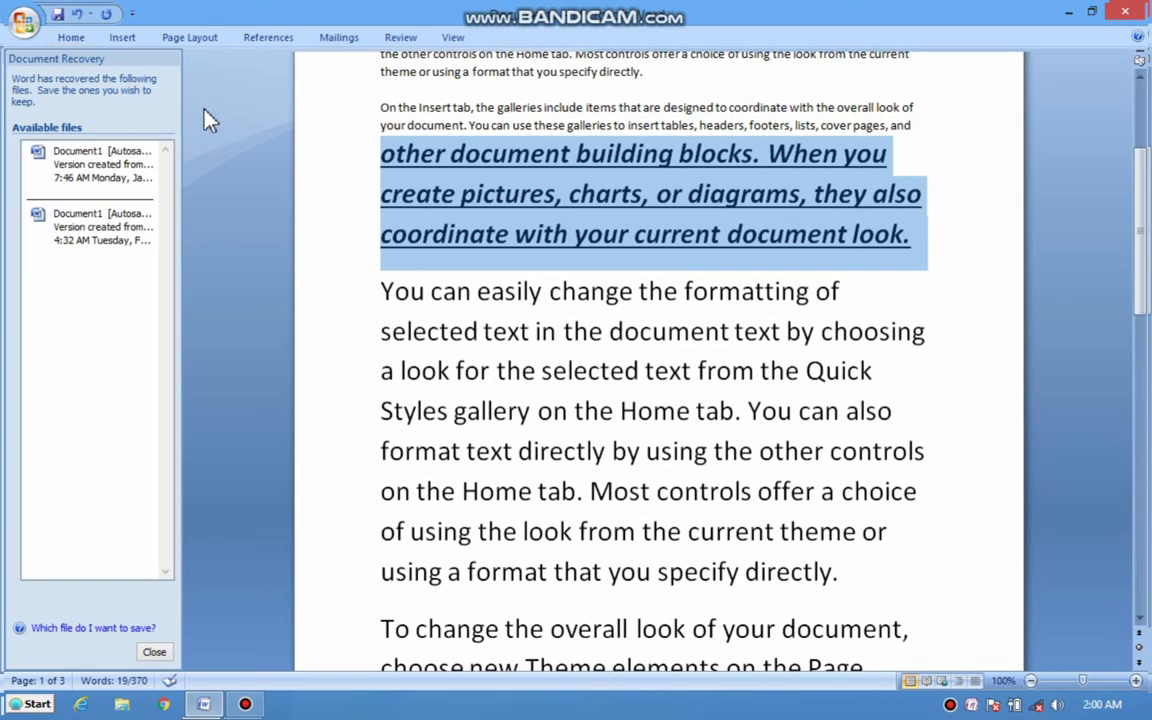
- Colour the bold italic underlined sentence Red from the Font Color standard colours
{"action": "left_click", "coordinate": [70, 38]}
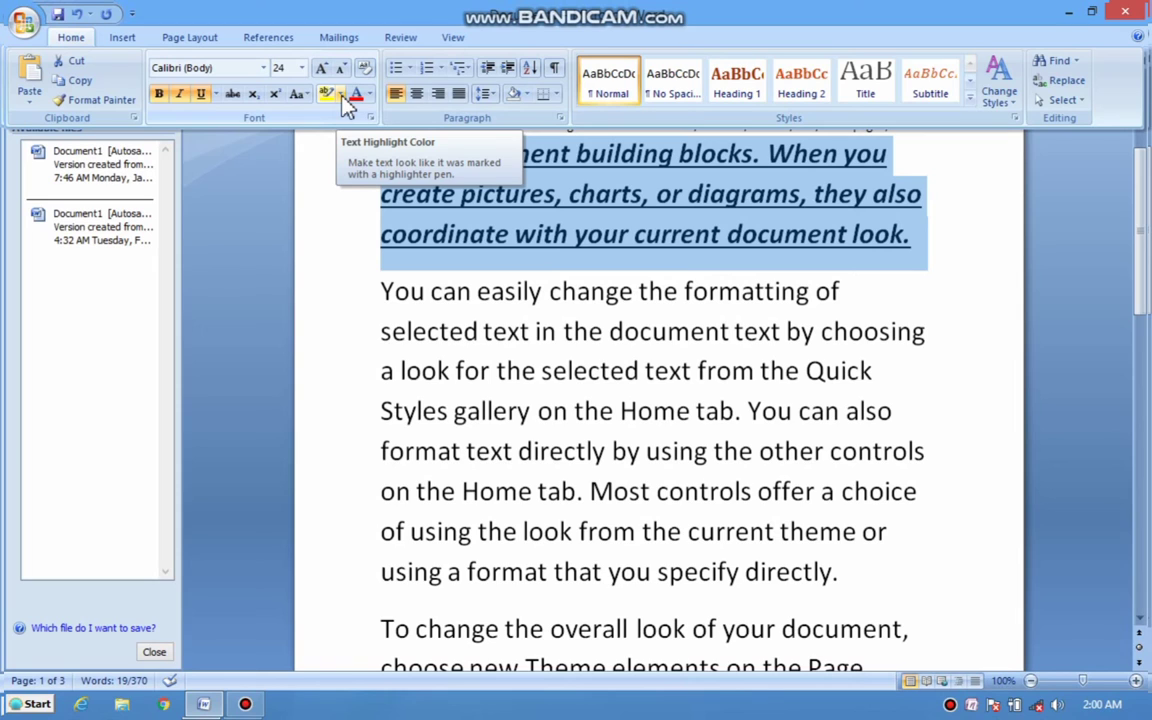
{"action": "left_click", "coordinate": [368, 94]}
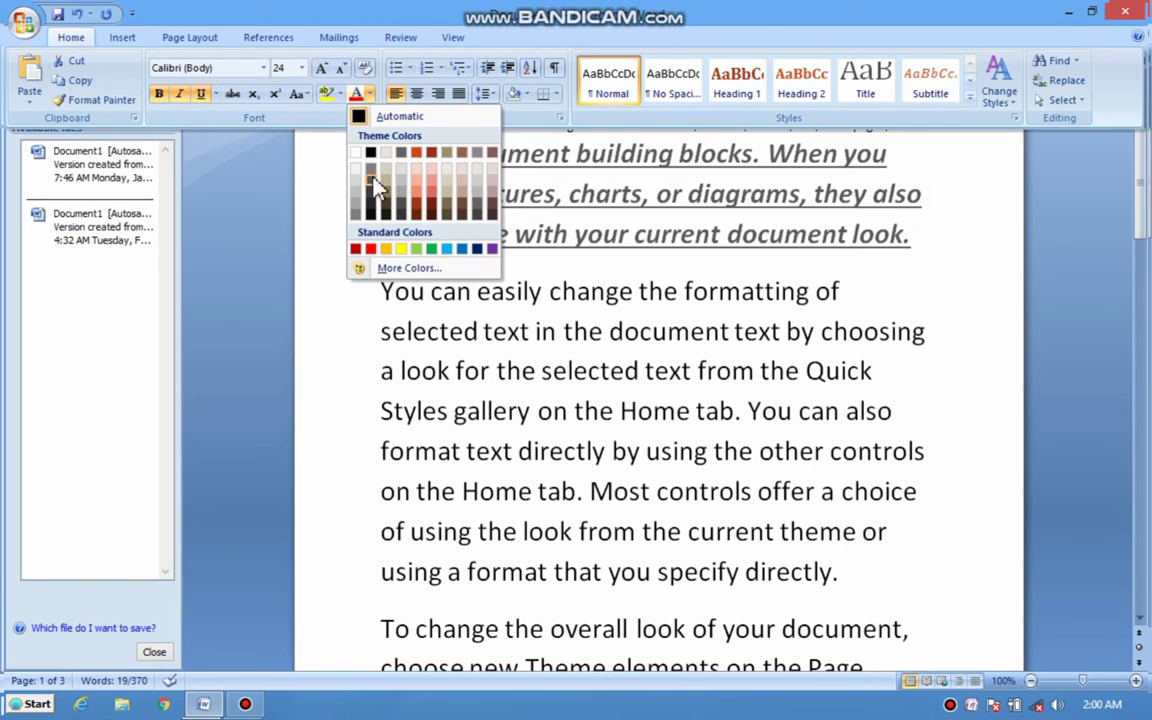
{"action": "left_click", "coordinate": [371, 250]}
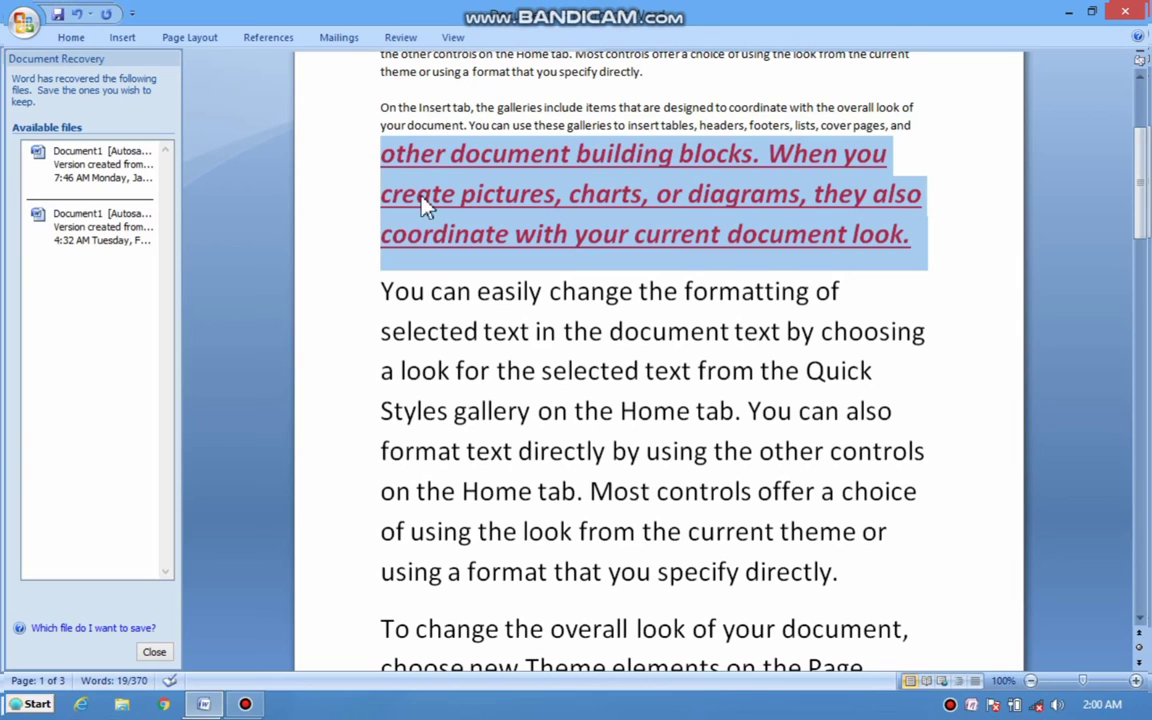
{"action": "mouse_move", "coordinate": [380, 145]}
{"action": "left_mouse_down"}
{"action": "mouse_move", "coordinate": [880, 276]}
{"action": "mouse_move", "coordinate": [728, 234]}
{"action": "left_mouse_up"}
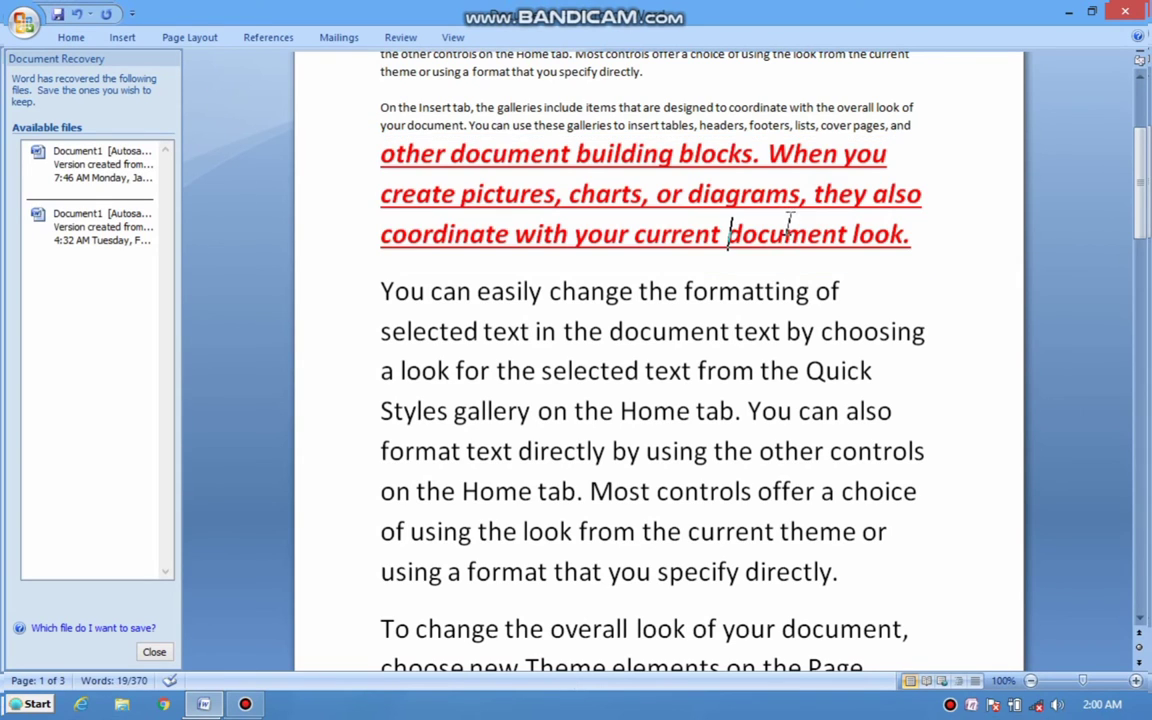
{"action": "left_click", "coordinate": [50, 34]}
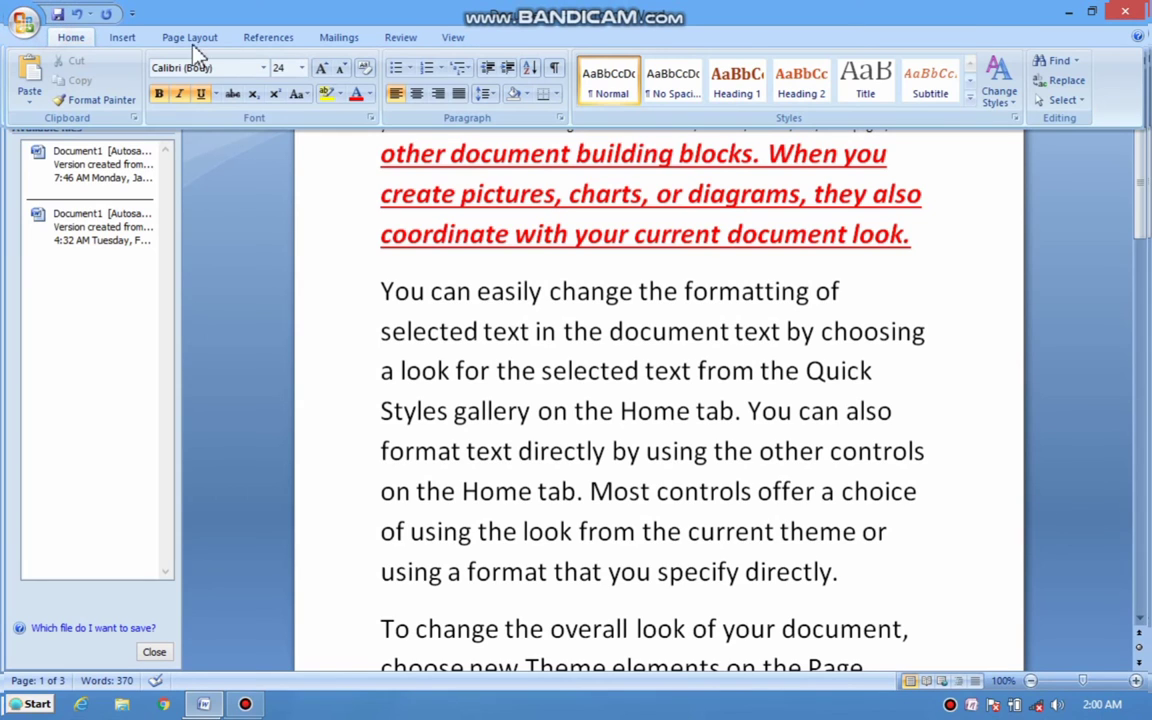
- Highlight the red sentence in yellow
{"action": "left_click", "coordinate": [341, 95]}
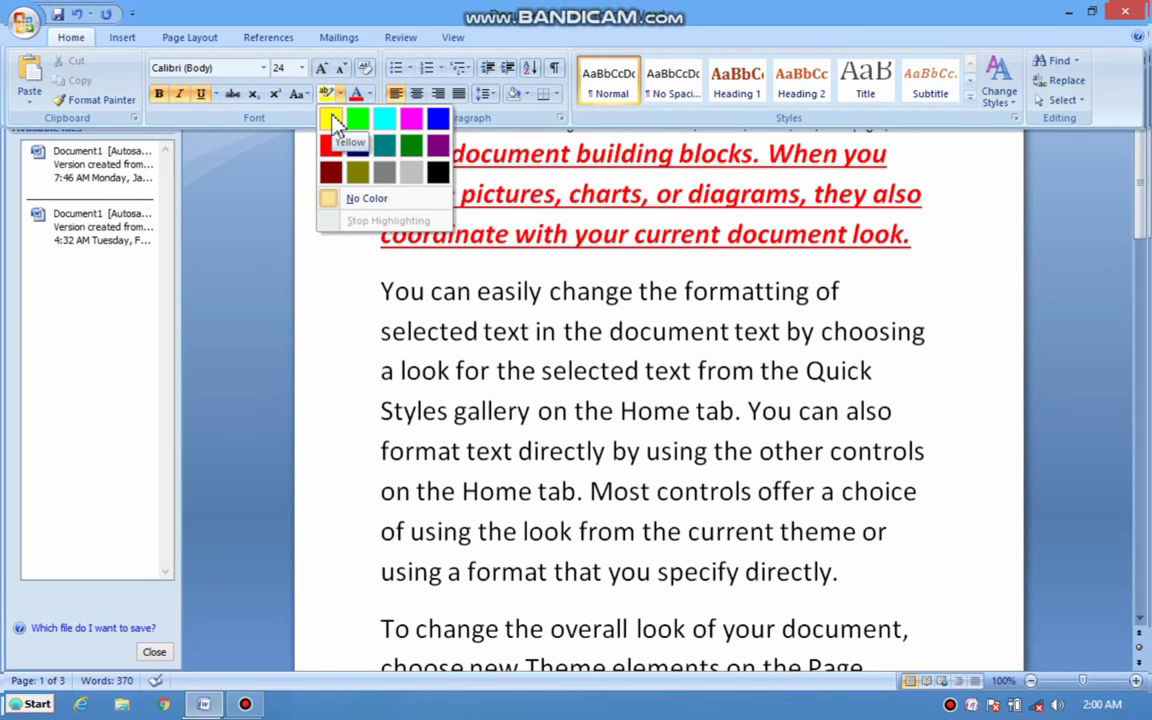
{"action": "left_click", "coordinate": [335, 121]}
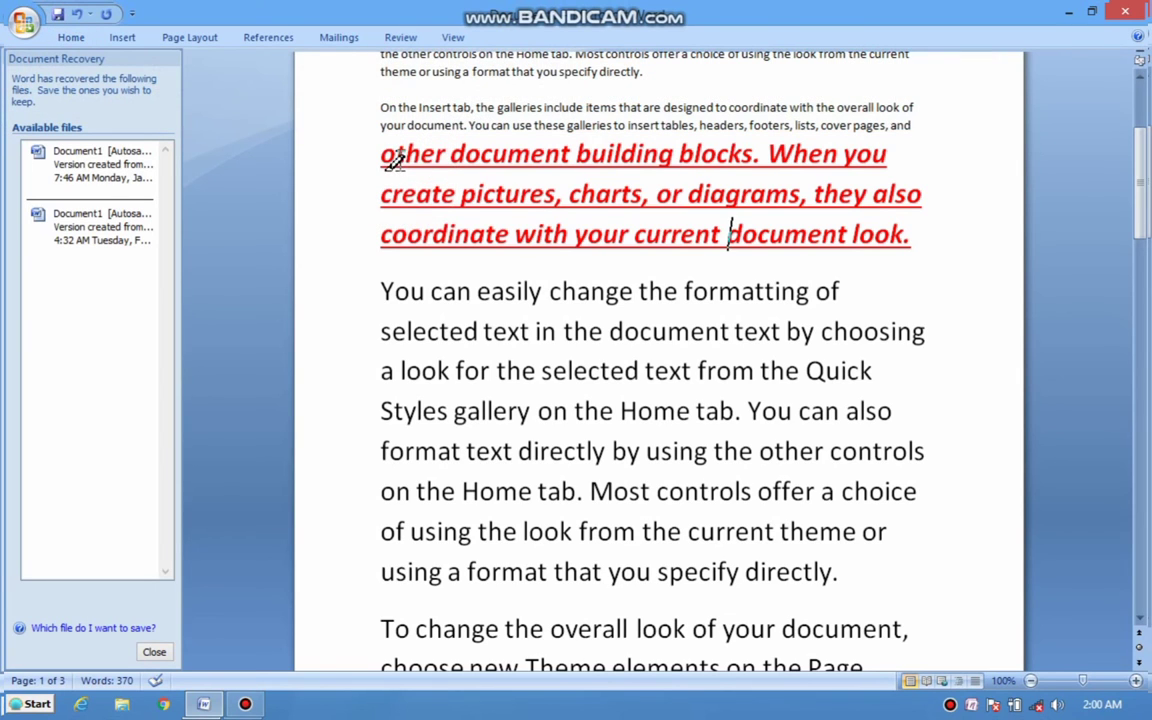
{"action": "mouse_move", "coordinate": [384, 155]}
{"action": "left_mouse_down"}
{"action": "mouse_move", "coordinate": [843, 272]}
{"action": "mouse_move", "coordinate": [840, 291]}
{"action": "left_mouse_up"}
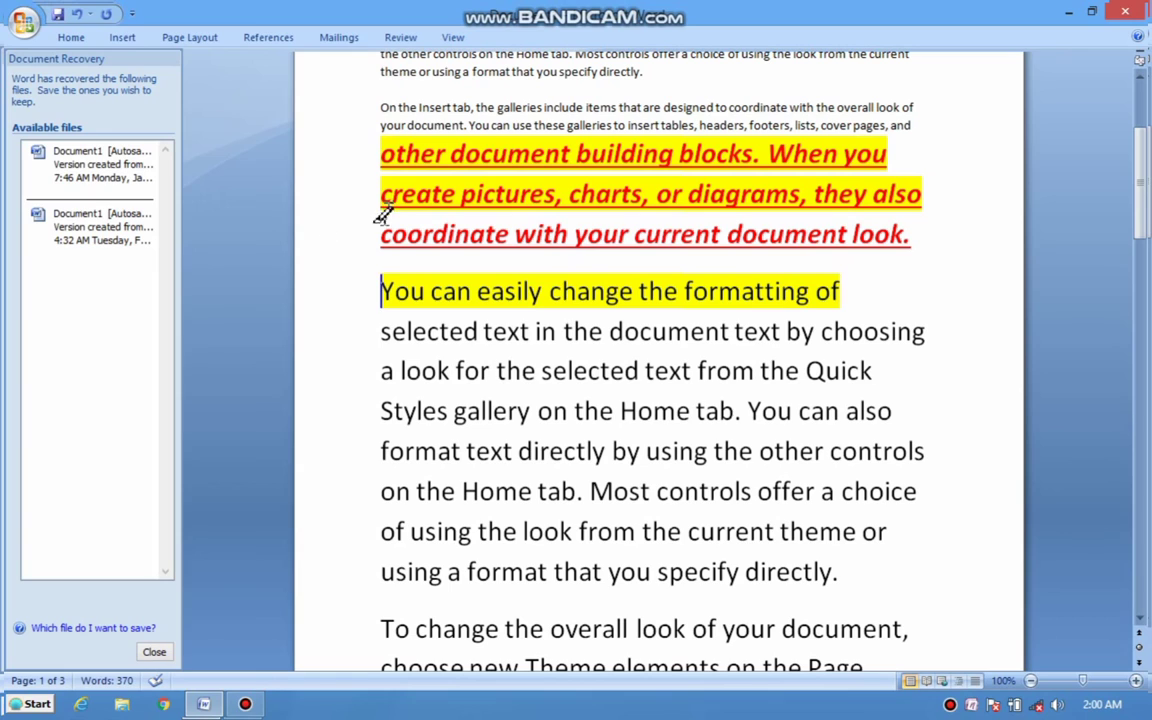
{"action": "left_click_drag", "start_coordinate": [381, 231], "coordinate": [945, 228]}
- Extend the yellow highlight over the first lines of the "You can easily change the formatting" paragraph
{"action": "left_click", "coordinate": [69, 44]}
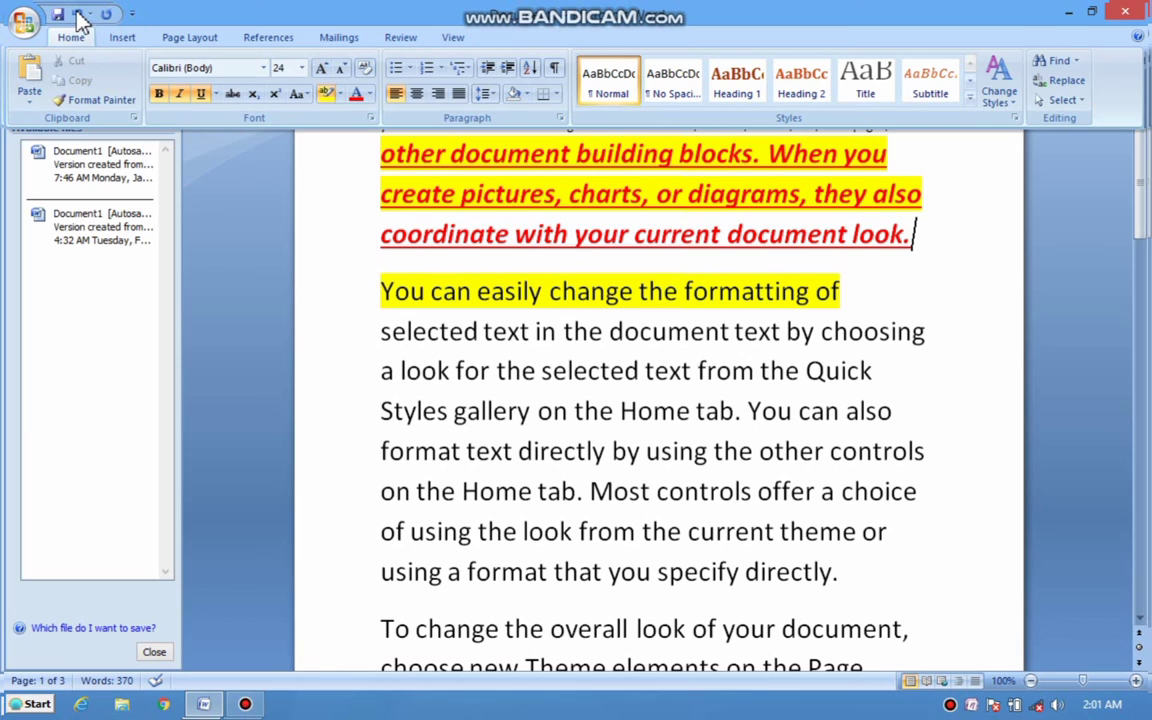
{"action": "left_click", "coordinate": [234, 189]}
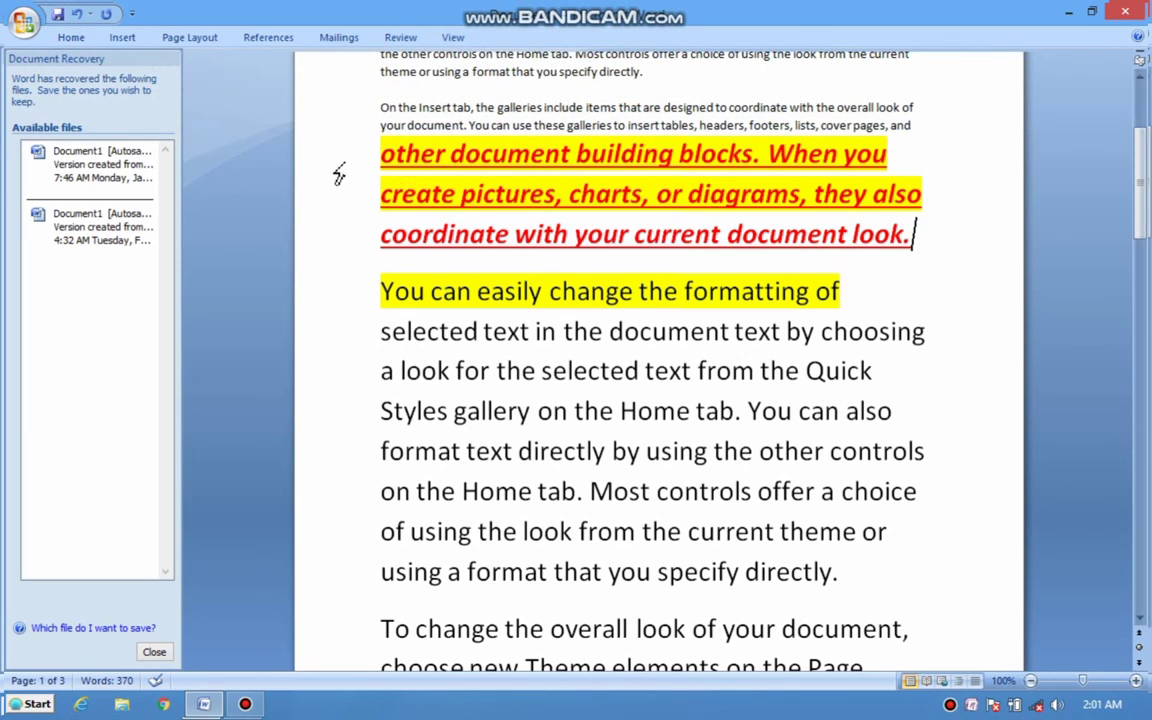
{"action": "mouse_move", "coordinate": [350, 205]}
{"action": "left_mouse_down"}
{"action": "mouse_move", "coordinate": [344, 182]}
{"action": "mouse_move", "coordinate": [785, 325]}
{"action": "left_mouse_up"}
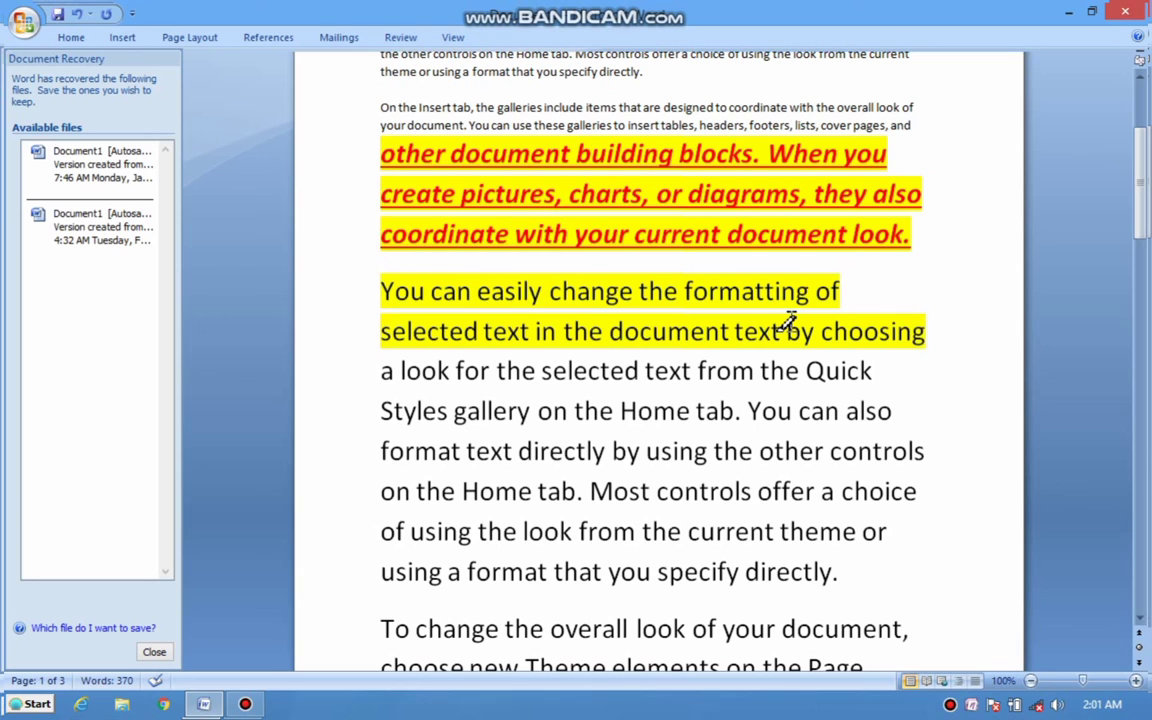
{"action": "left_click_drag", "start_coordinate": [789, 322], "coordinate": [793, 322]}
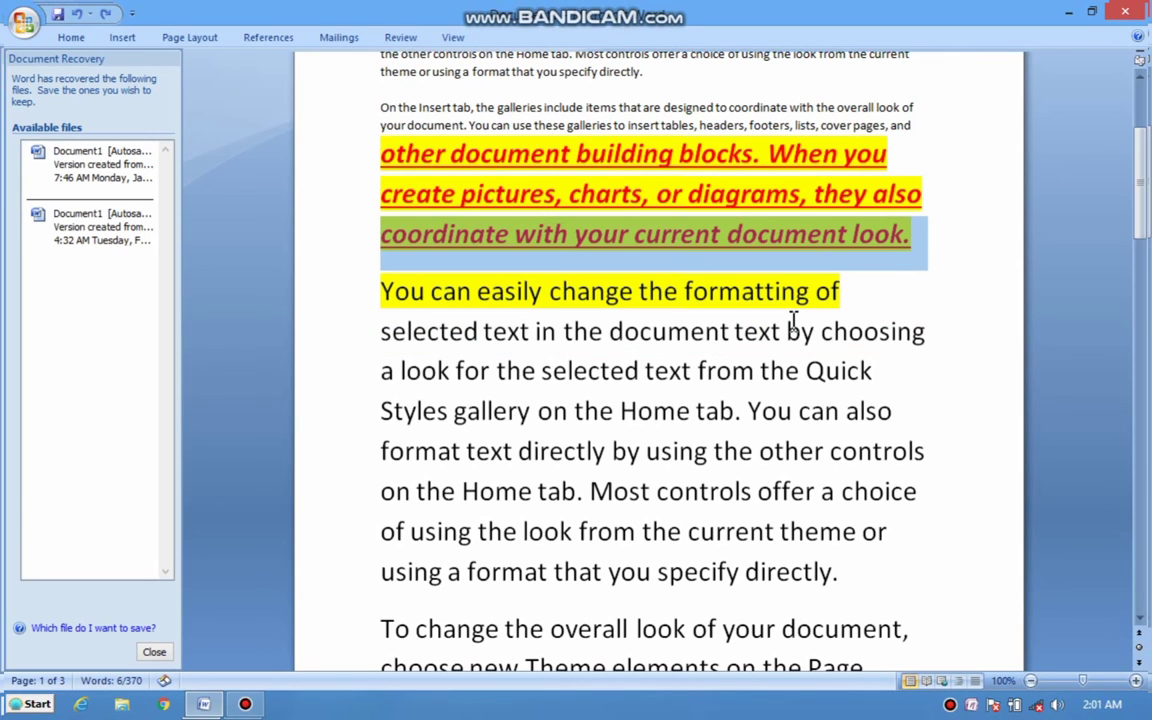
{"action": "key", "text": "ctrl+z"}
{"action": "key", "text": "ctrl+z"}
{"action": "key", "text": "ctrl+z"}
{"action": "key", "text": "ctrl+z"}
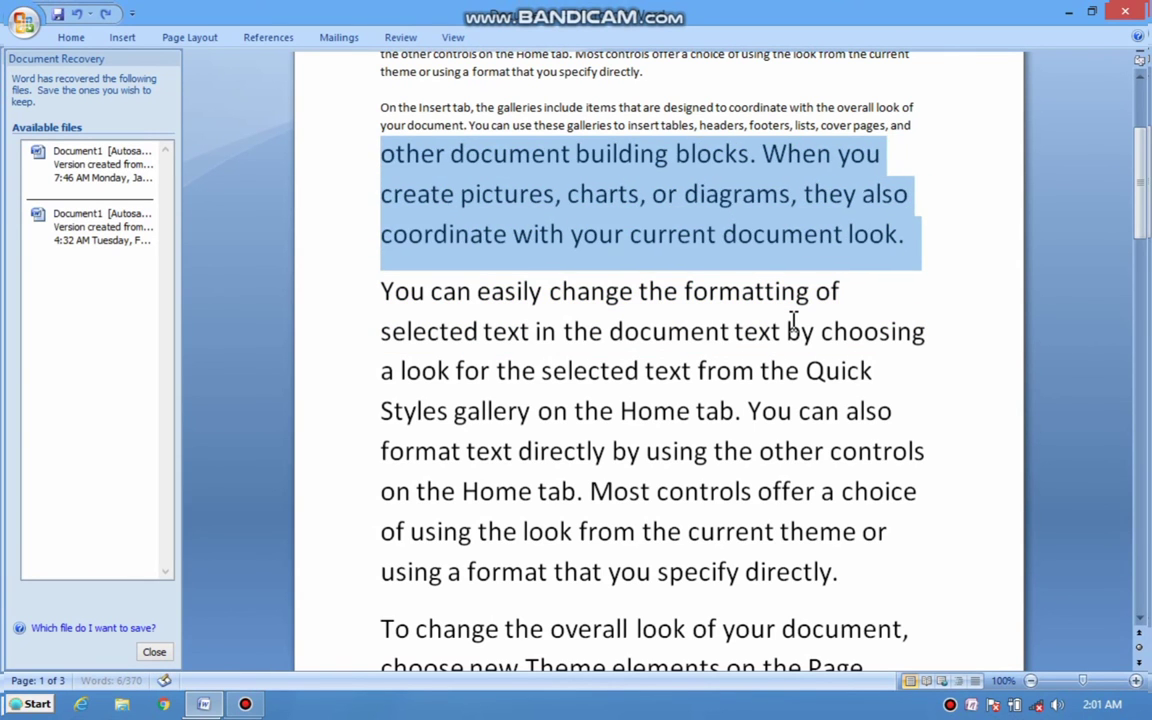
{"action": "key", "text": "ctrl+z"}
{"action": "key", "text": "ctrl+z"}
{"action": "key", "text": "ctrl+z"}
{"action": "key", "text": "ctrl+z"}
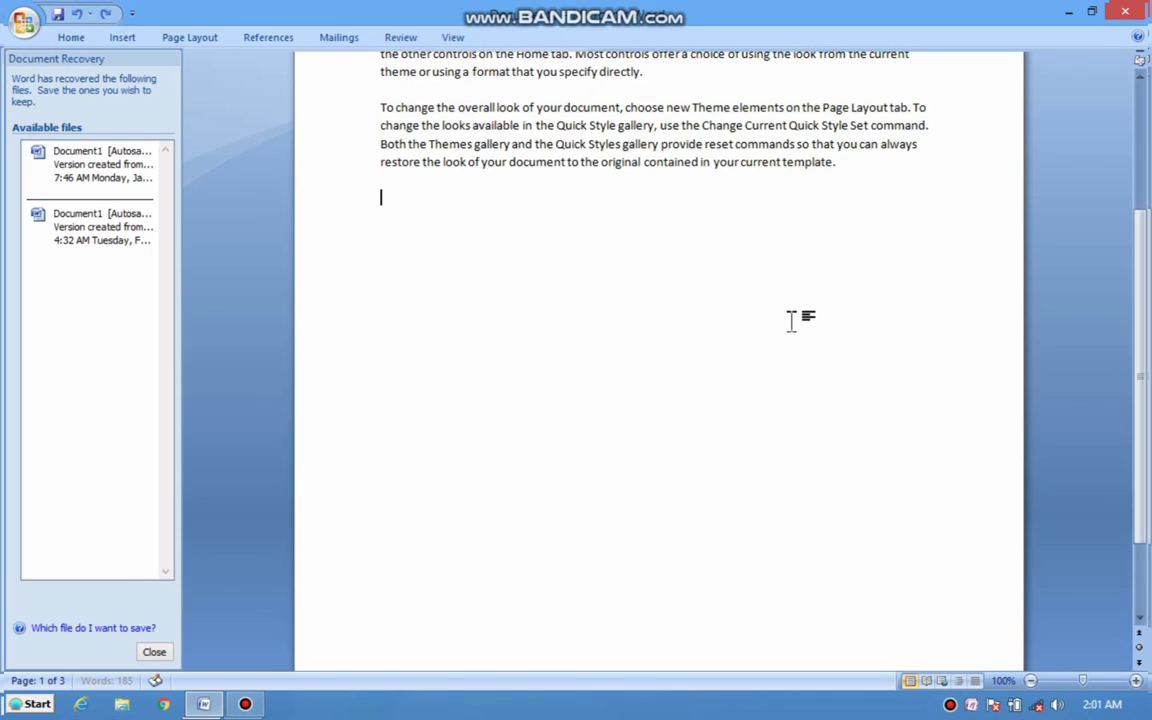
{"action": "key", "text": "ctrl+z"}
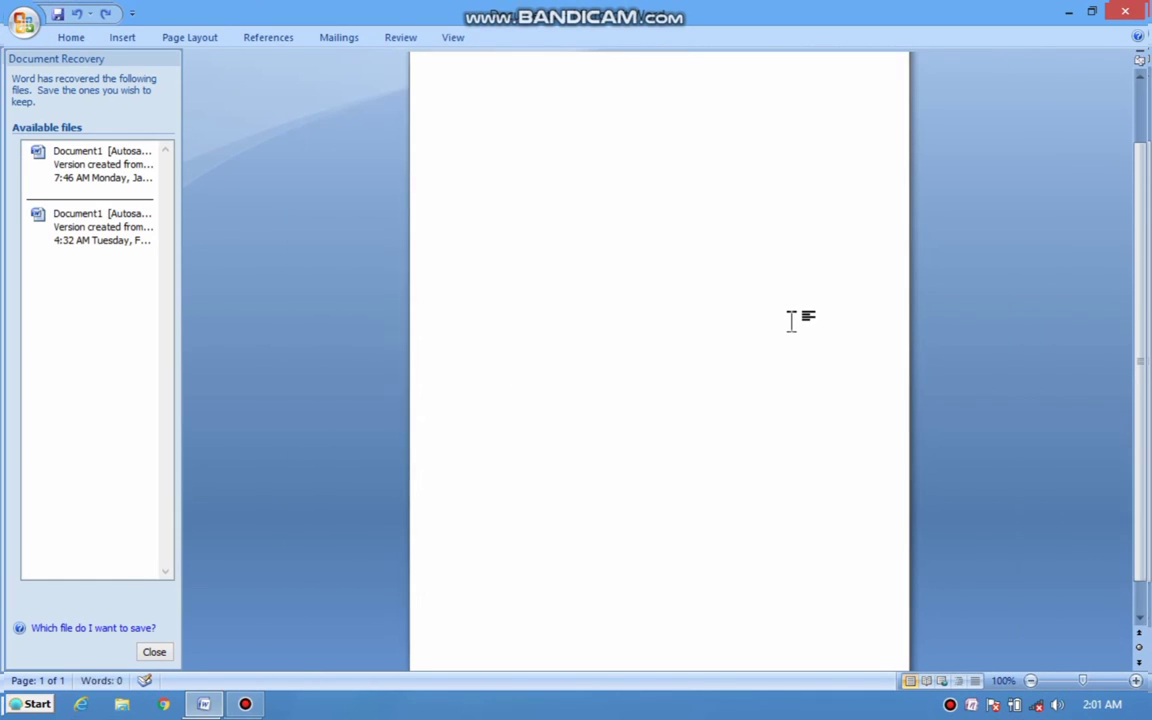
{"action": "key", "text": "ctrl+z"}
{"action": "key", "text": "ctrl+z"}
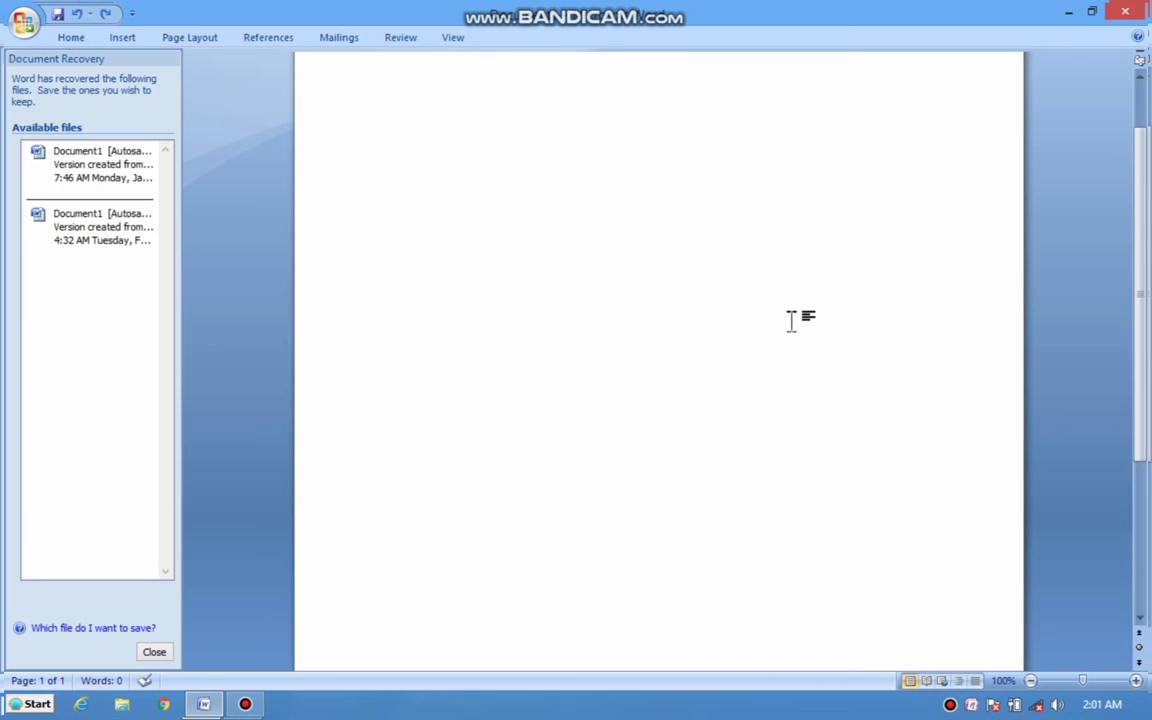
{"action": "key", "text": "ctrl+z"}
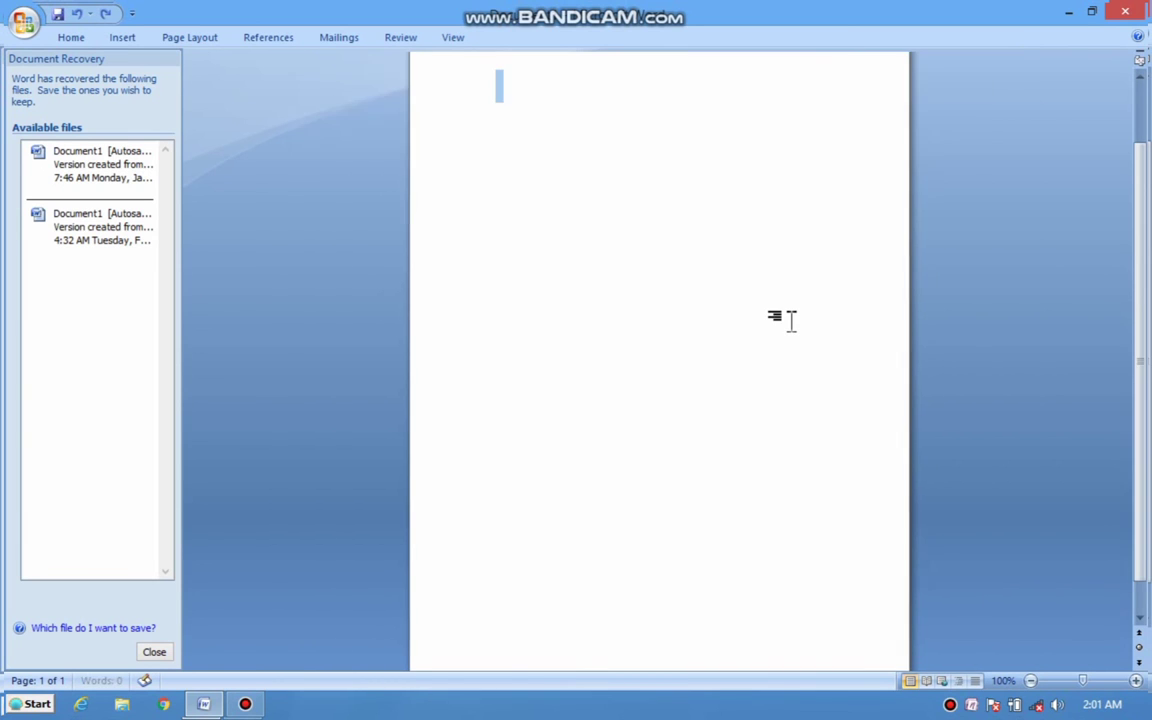
{"action": "type", "text": "=rand()"}
{"action": "key", "text": "Return"}
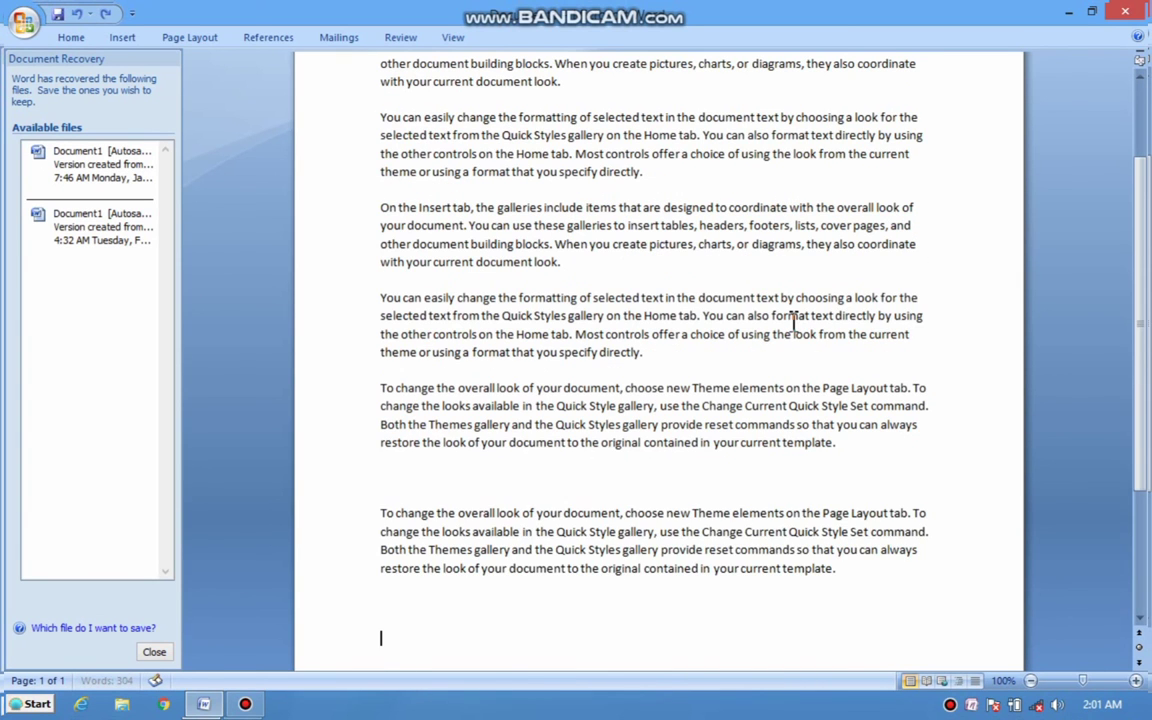
{"action": "key", "text": "ctrl+b"}
{"action": "key", "text": "ctrl+i"}
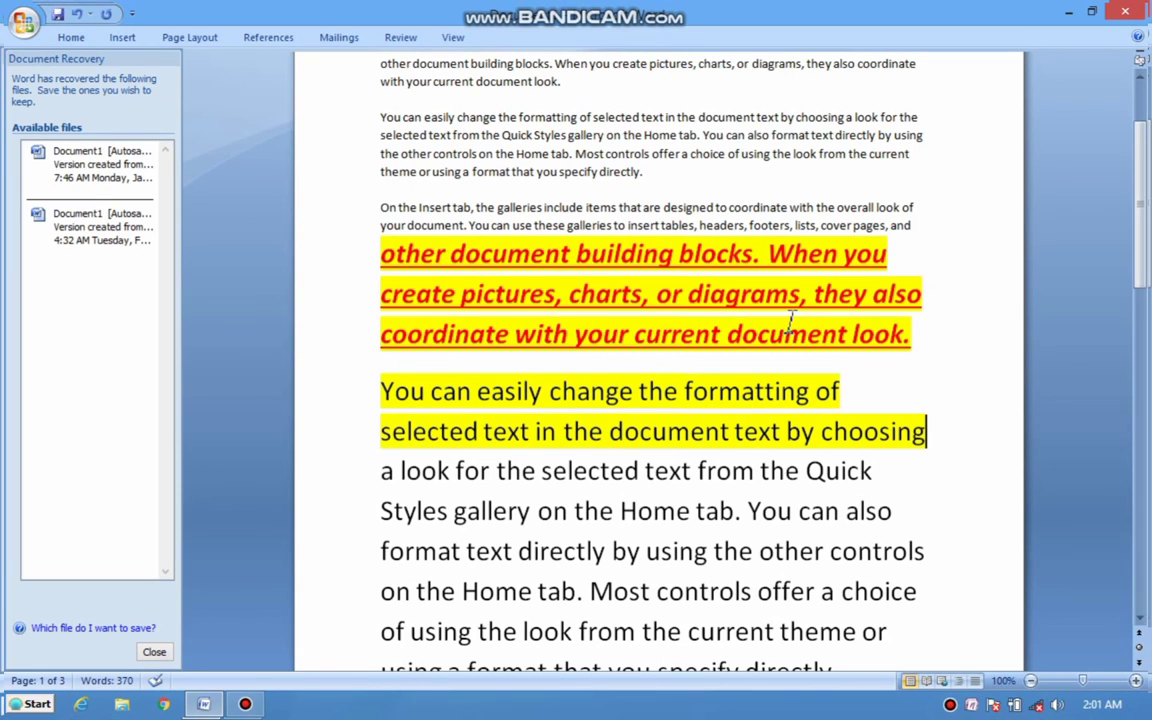
- Expand the minimized ribbon by selecting the Home tab
{"action": "left_click", "coordinate": [72, 40]}
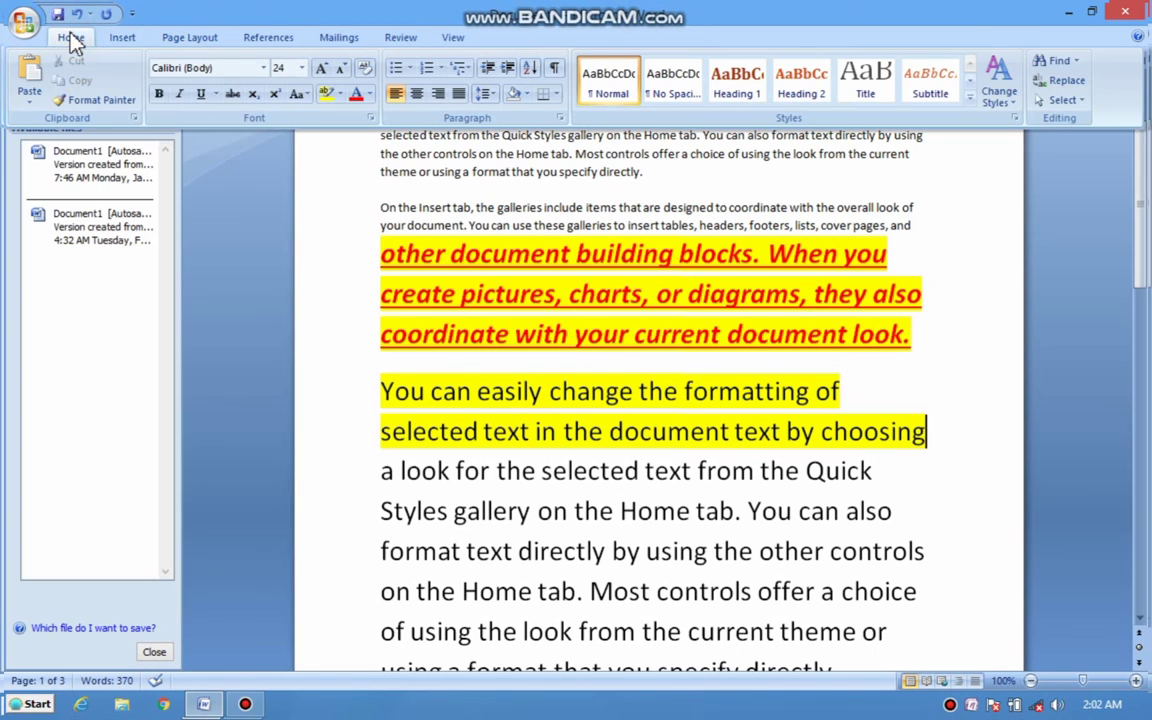